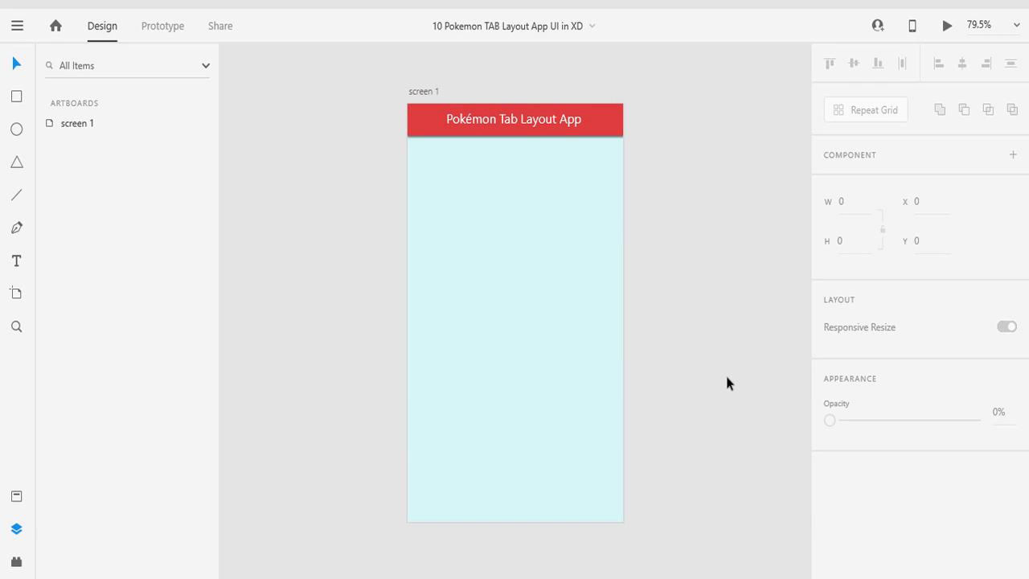
- Draw a white 360×164 rectangle and snap it directly under the red header at Y 49
drag(726, 383, 686, 373)
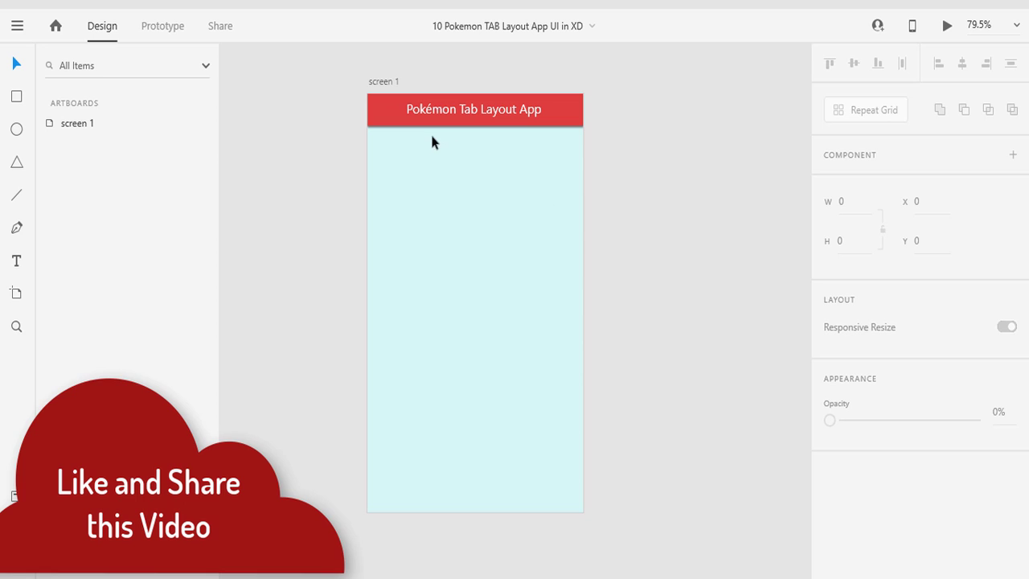
scroll(555, 91, right, 1)
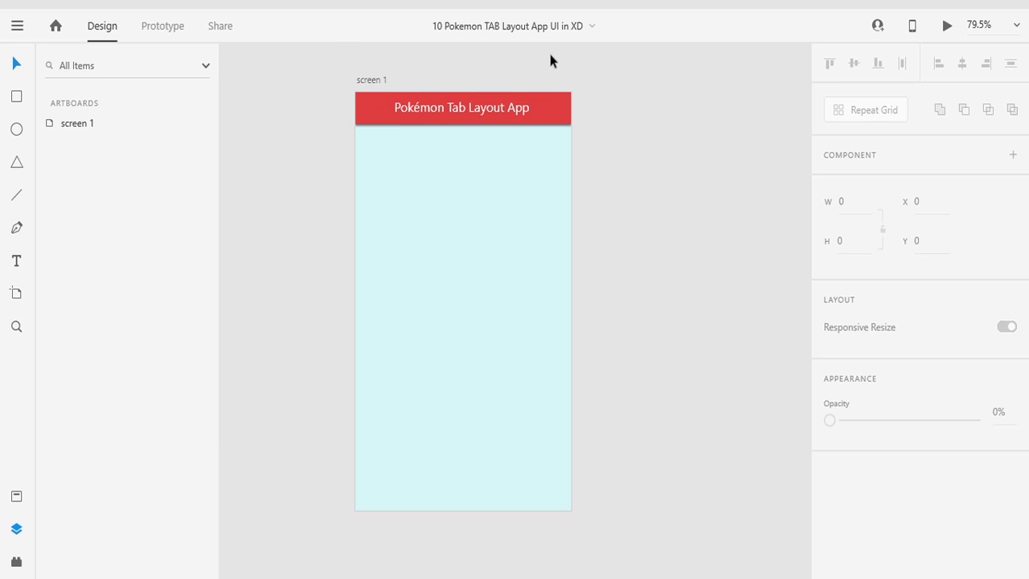
scroll(664, 209, right, 2)
scroll(655, 222, right, 1)
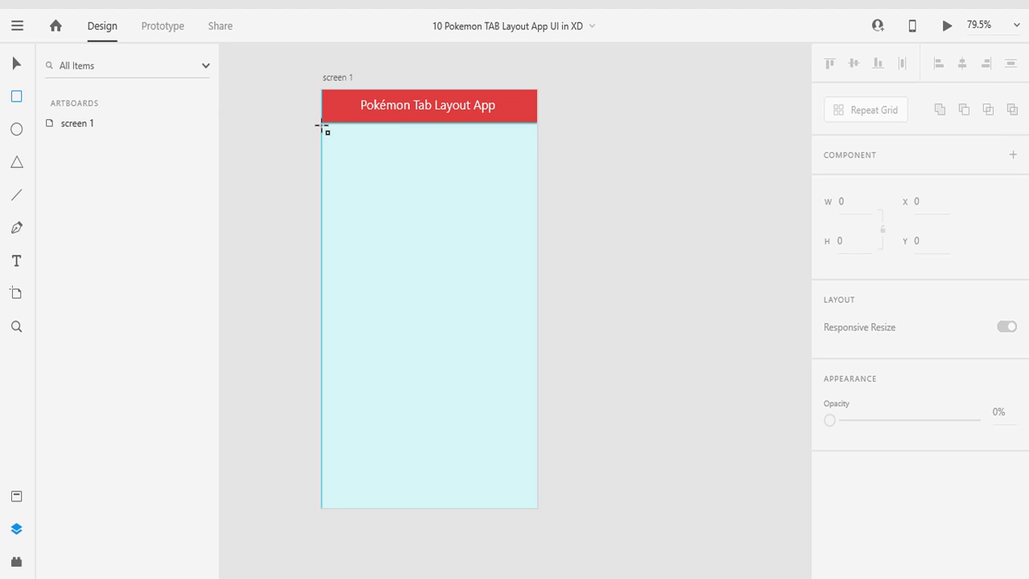
mouse_move(321, 125)
mouse_down()
mouse_move(373, 165)
mouse_move(537, 232)
mouse_up()
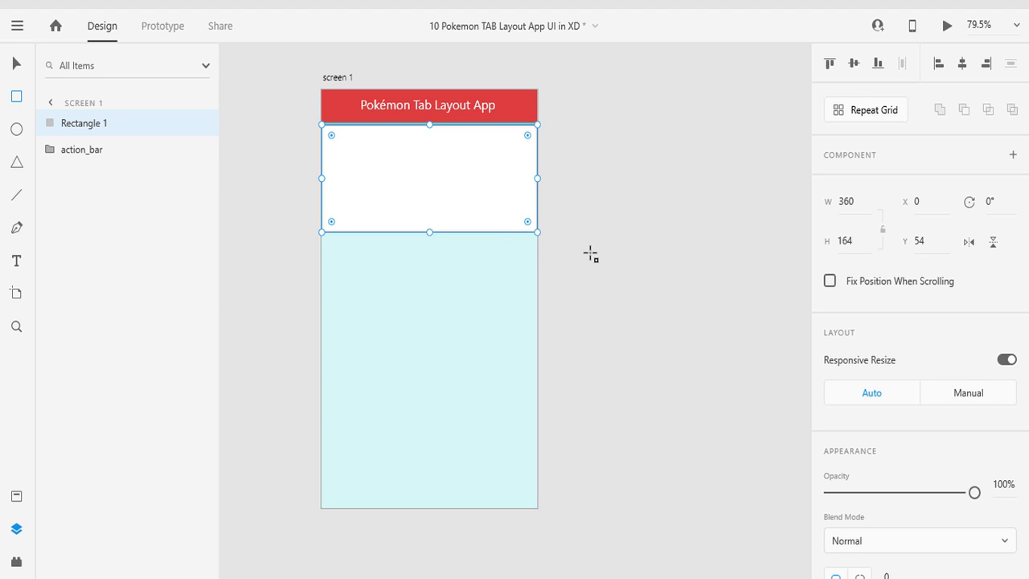
drag(470, 193, 469, 188)
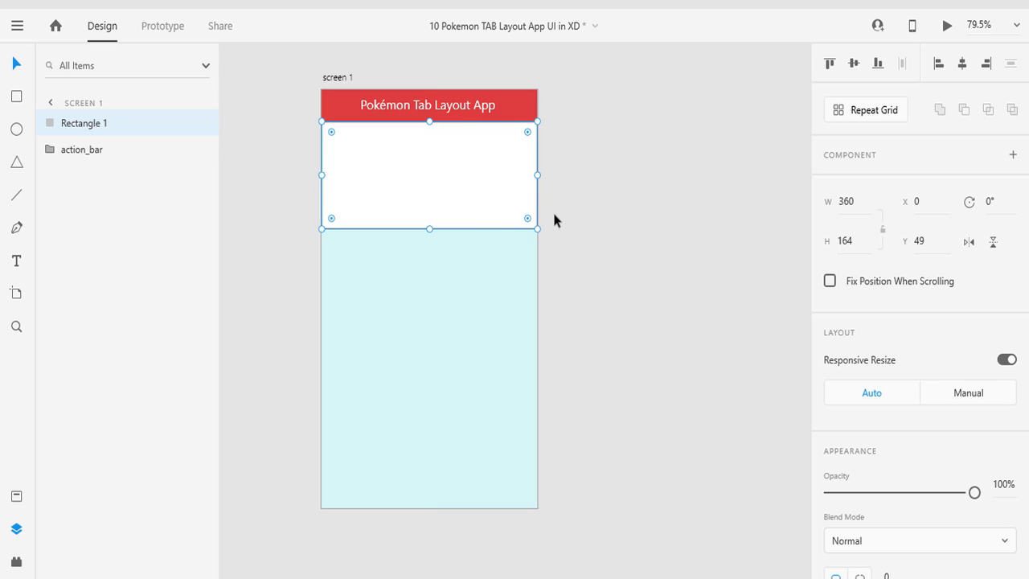
scroll(554, 218, up, 3)
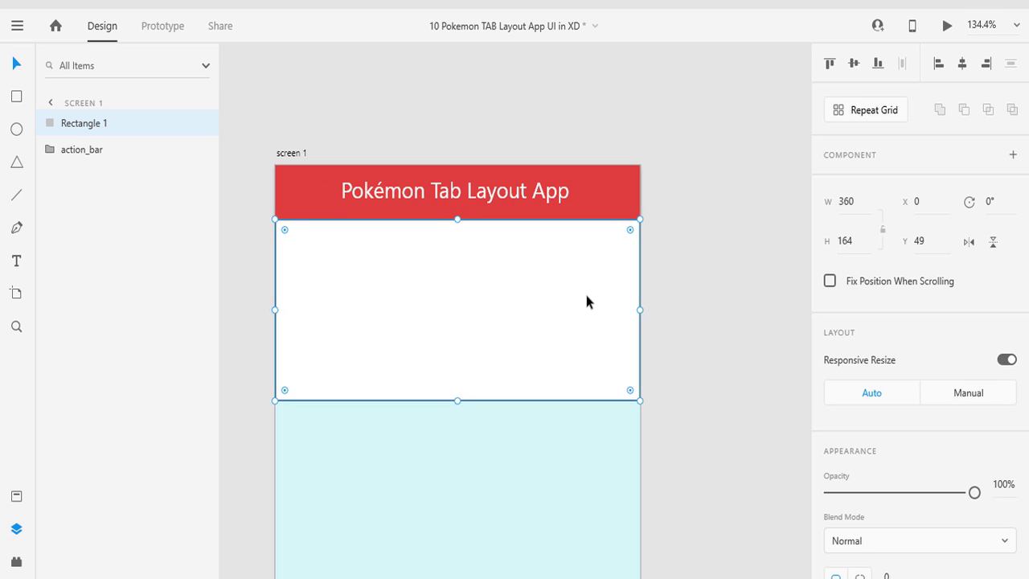
click(586, 302)
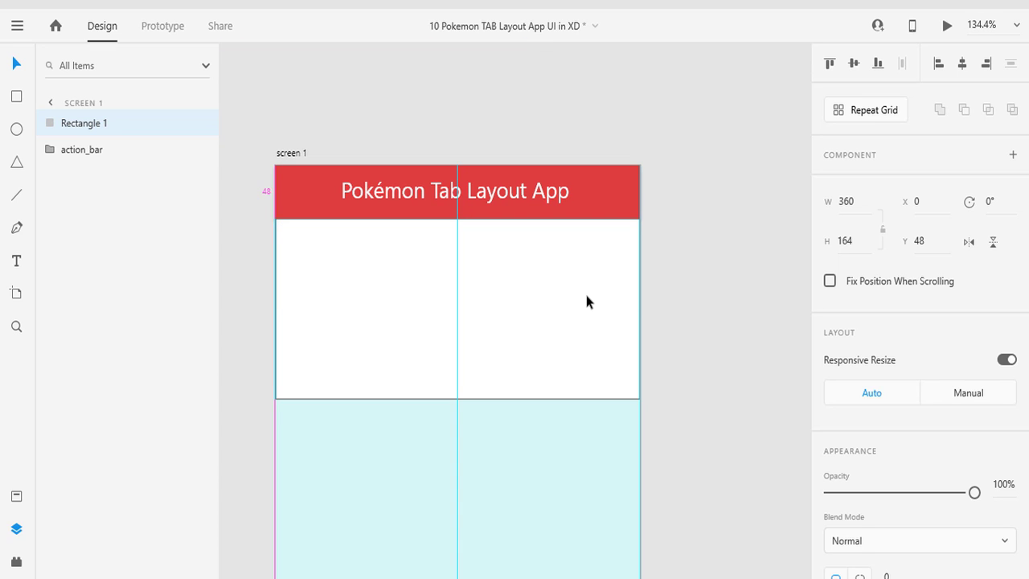
click(668, 312)
- Align the white rectangle flush with the artboard's left edge at X 0
click(631, 313)
scroll(871, 450, down, 3)
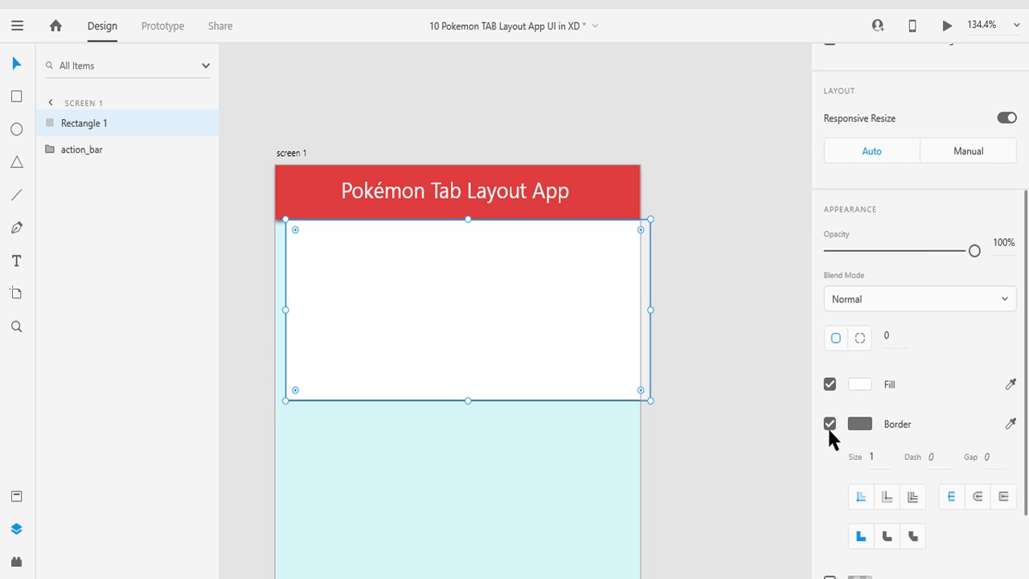
click(731, 362)
drag(592, 320, 560, 319)
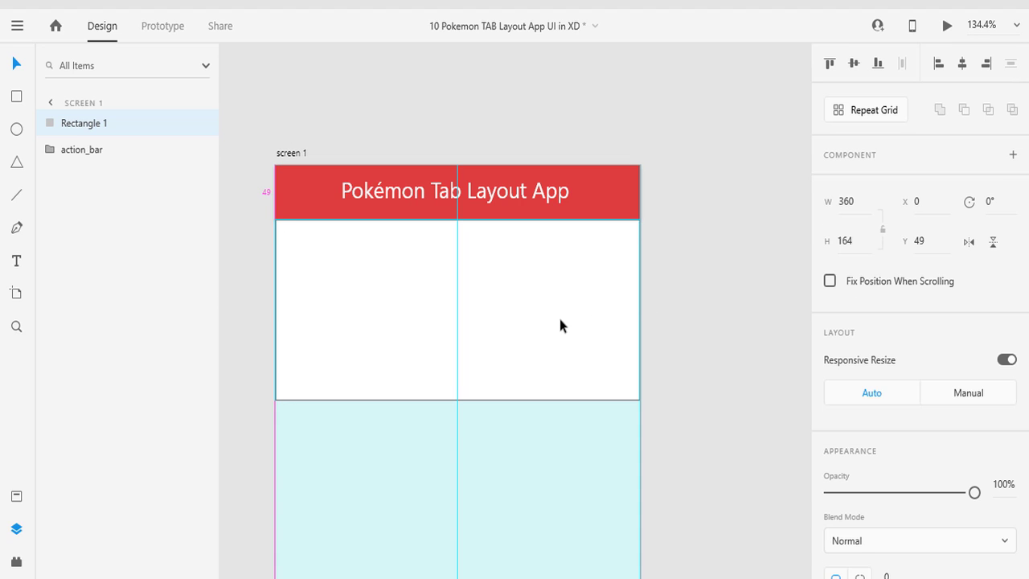
click(699, 347)
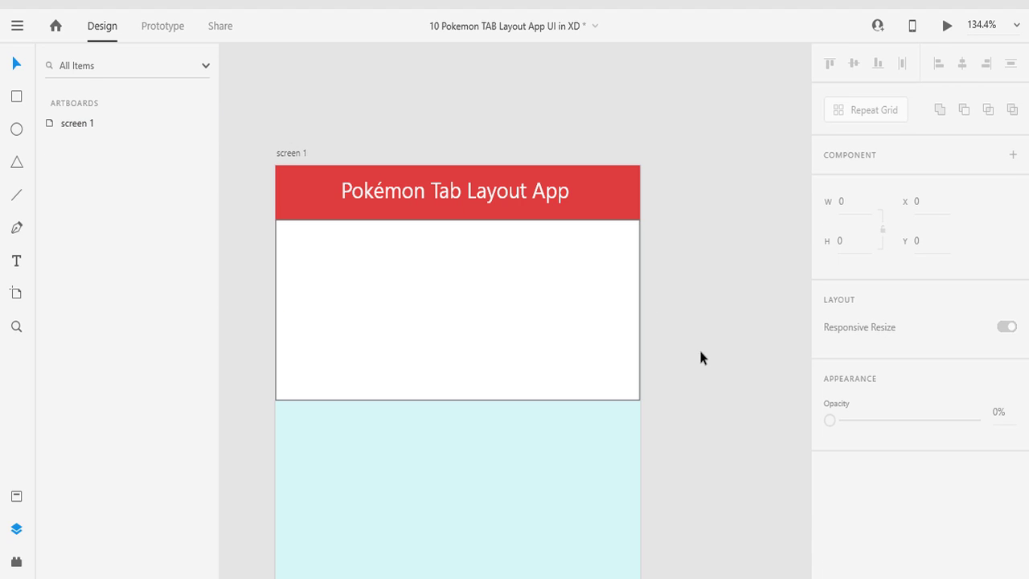
click(606, 236)
scroll(860, 415, down, 3)
- Remove the white rectangle's border
click(634, 328)
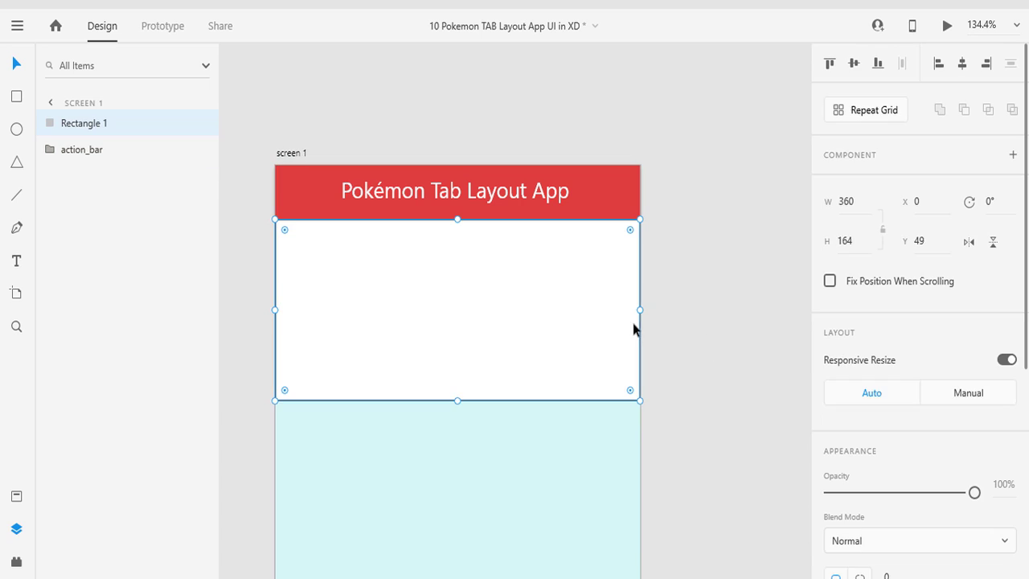
scroll(814, 457, down, 3)
scroll(833, 358, down, 2)
click(830, 342)
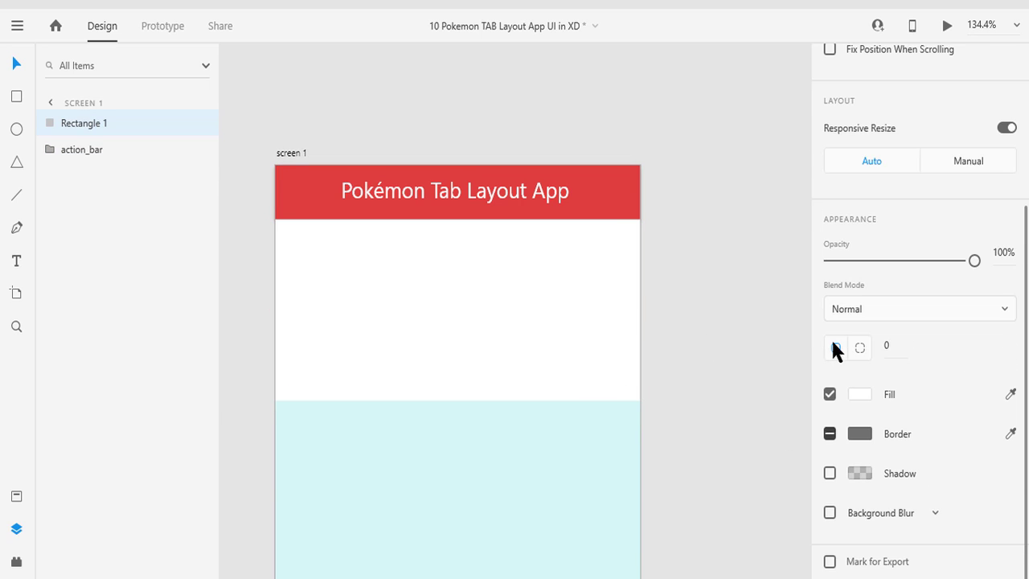
click(724, 345)
scroll(722, 352, down, 1)
ctrl+scroll(730, 362, down, 2)
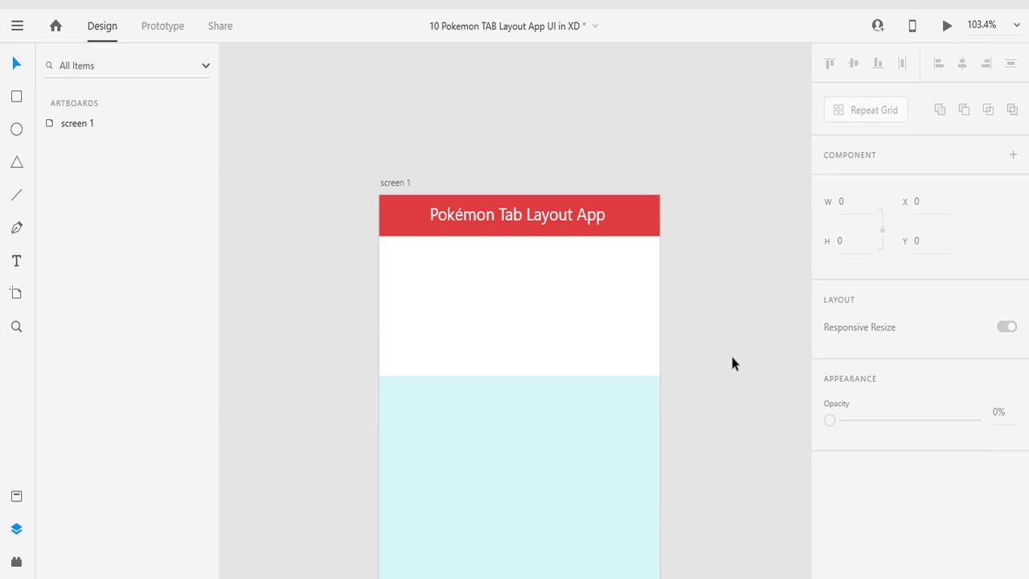
drag(732, 362, 686, 336)
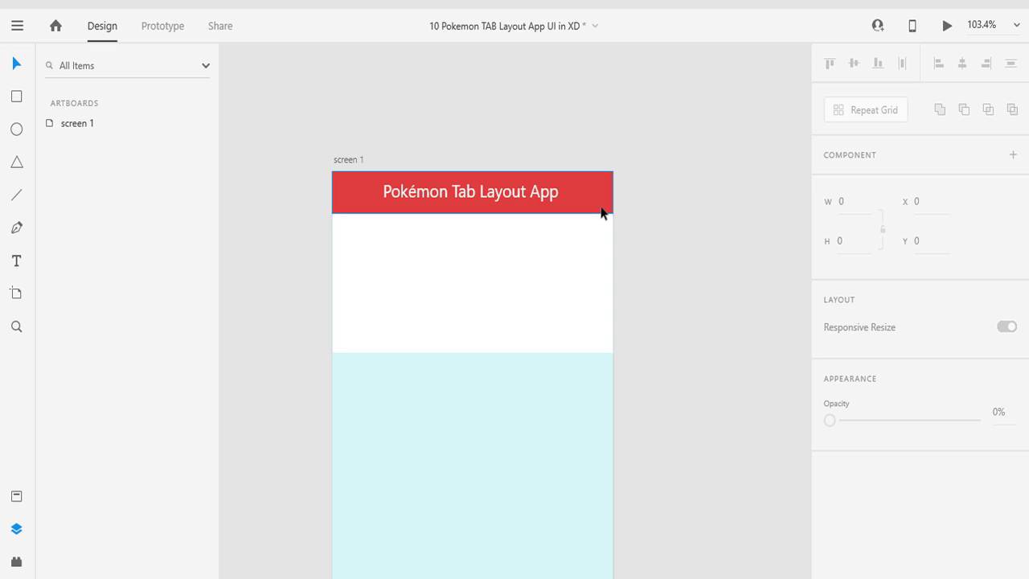
click(15, 100)
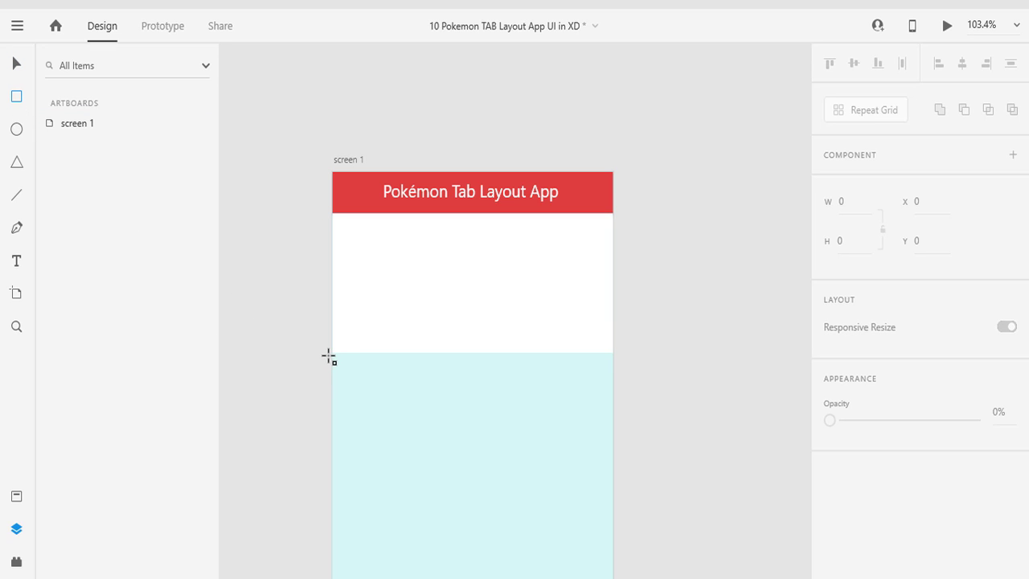
- Draw a borderless 360×46 strip below the banner, filled with the header's red via eyedropper
mouse_move(332, 352)
mouse_down()
mouse_move(566, 400)
mouse_move(614, 391)
mouse_up()
scroll(859, 426, down, 5)
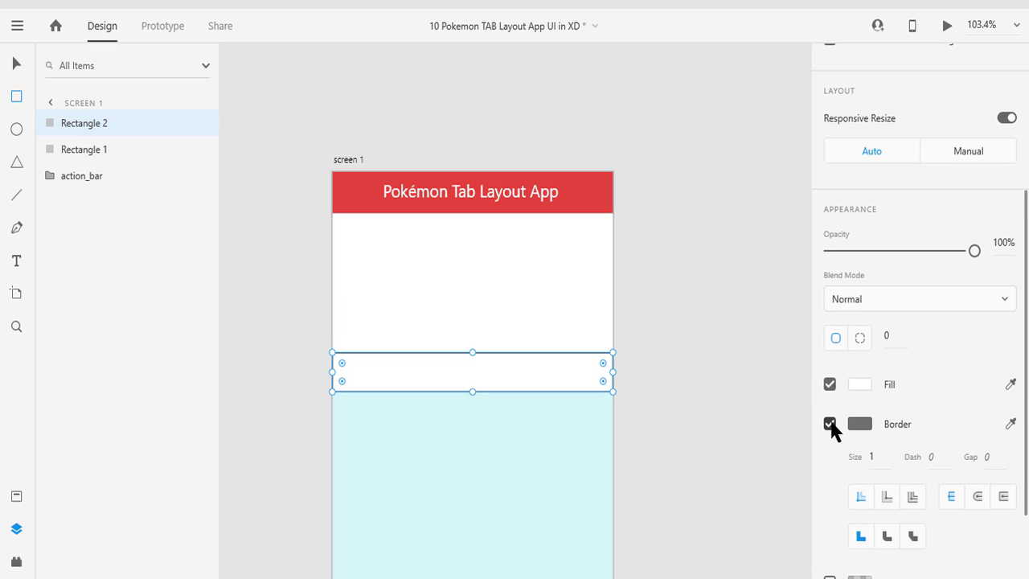
click(830, 424)
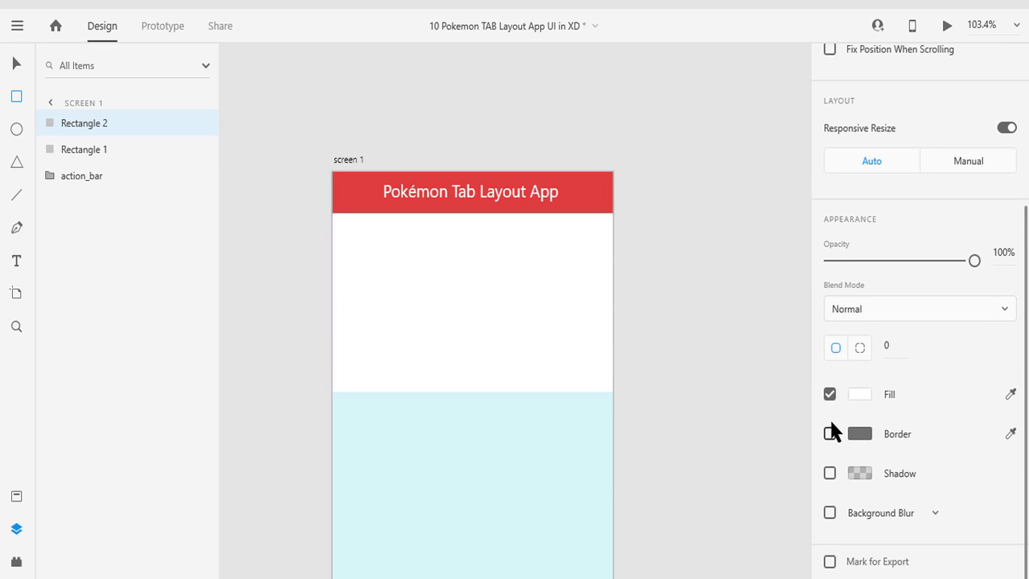
click(1011, 394)
click(571, 203)
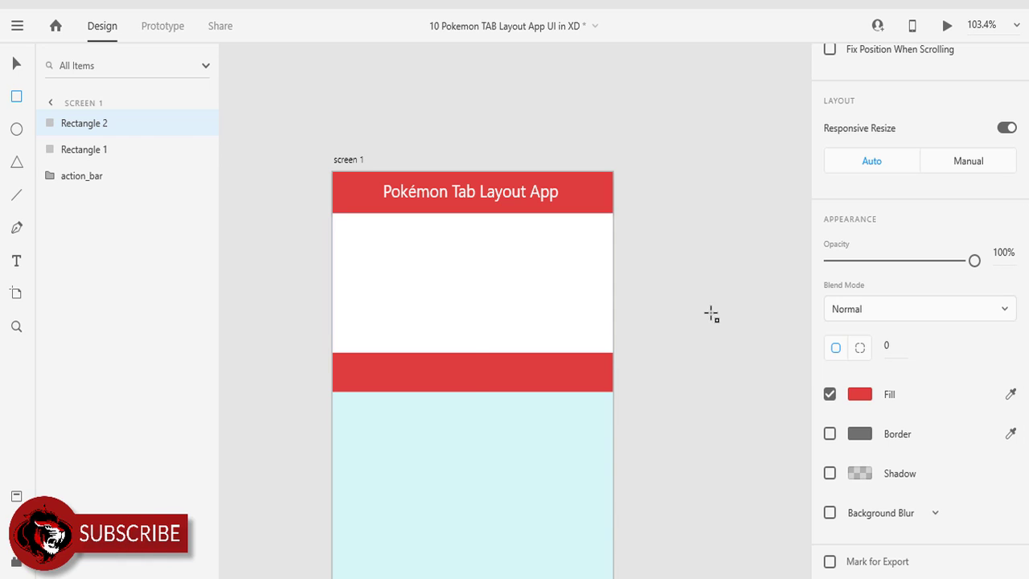
- Save the design with Ctrl+S
click(653, 372)
key(ctrl+s)
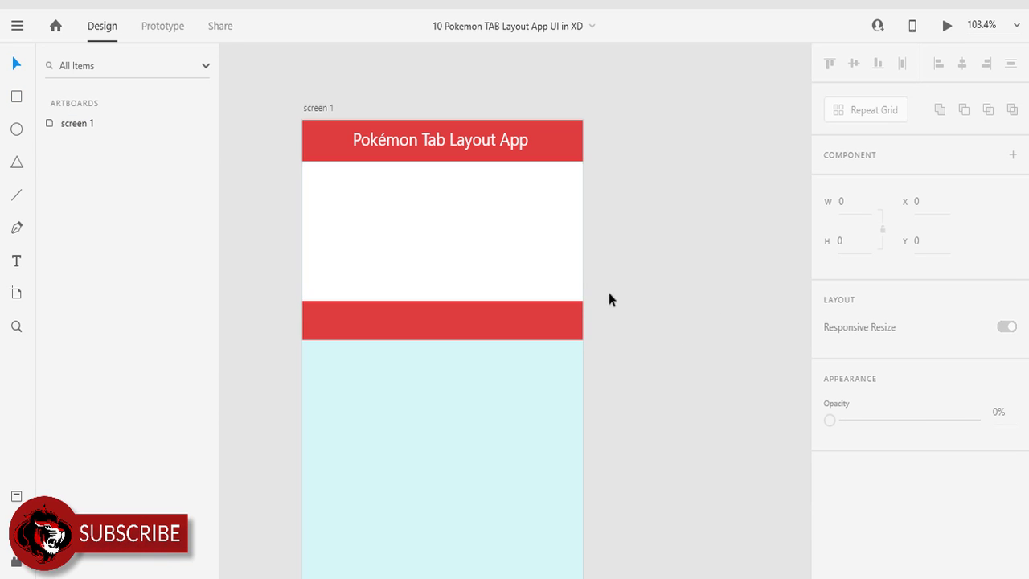
click(558, 268)
scroll(865, 378, down, 3)
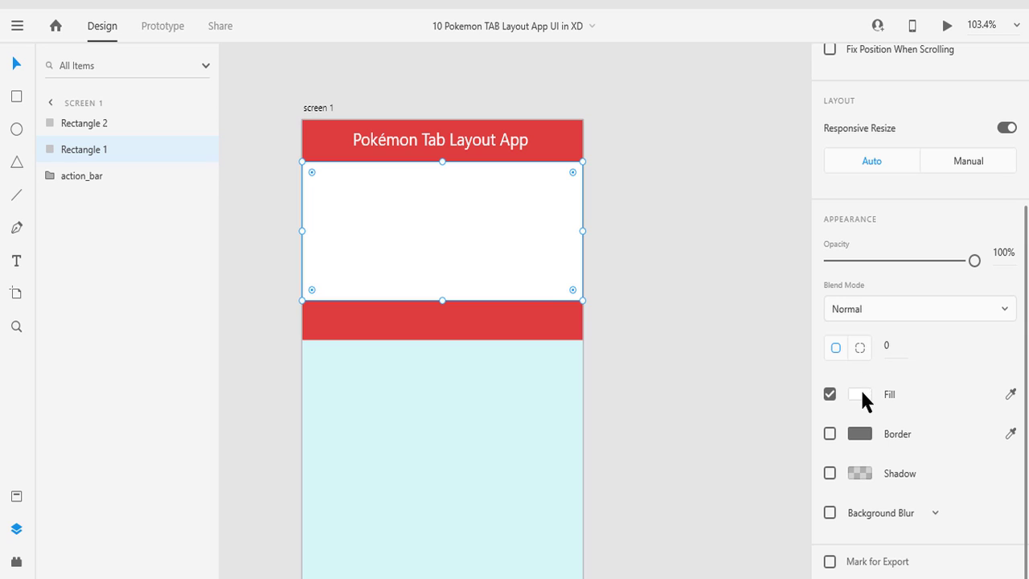
- Fill the banner rectangle with bright blue hex 199AE9
click(860, 391)
click(784, 360)
click(743, 302)
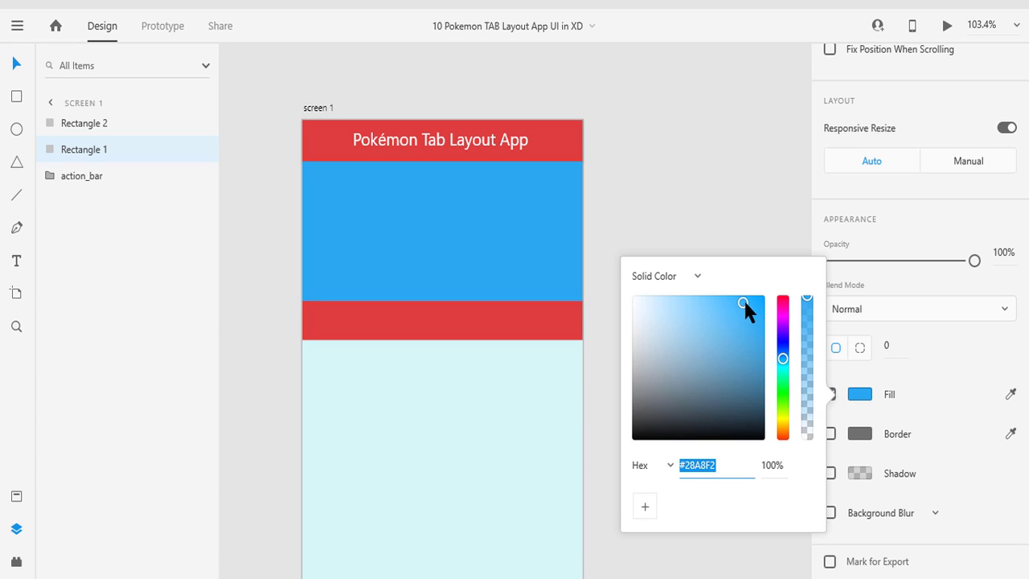
text(199AE9)
key(Return)
click(646, 128)
key(ctrl+0)
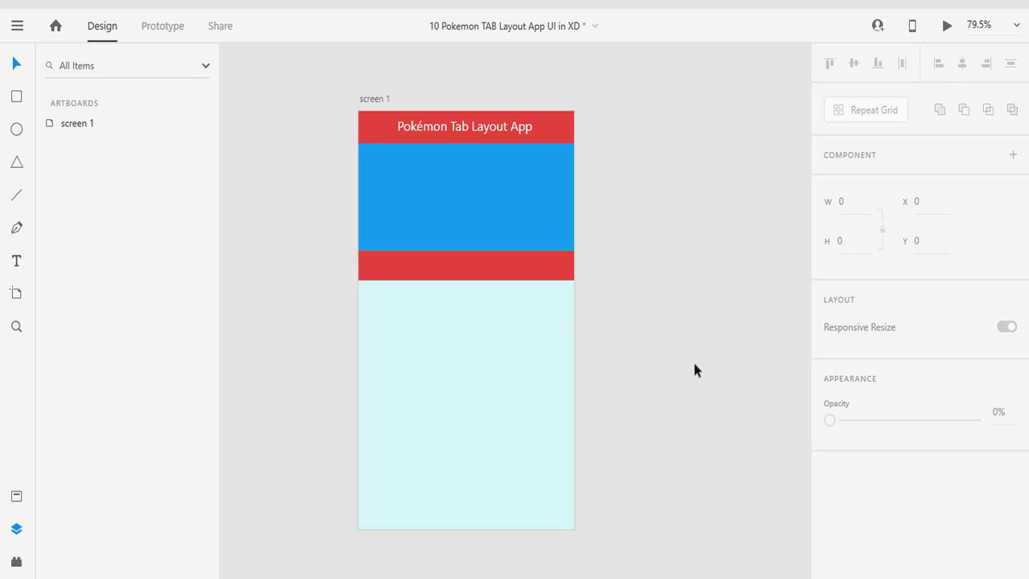
scroll(688, 364, right, 2)
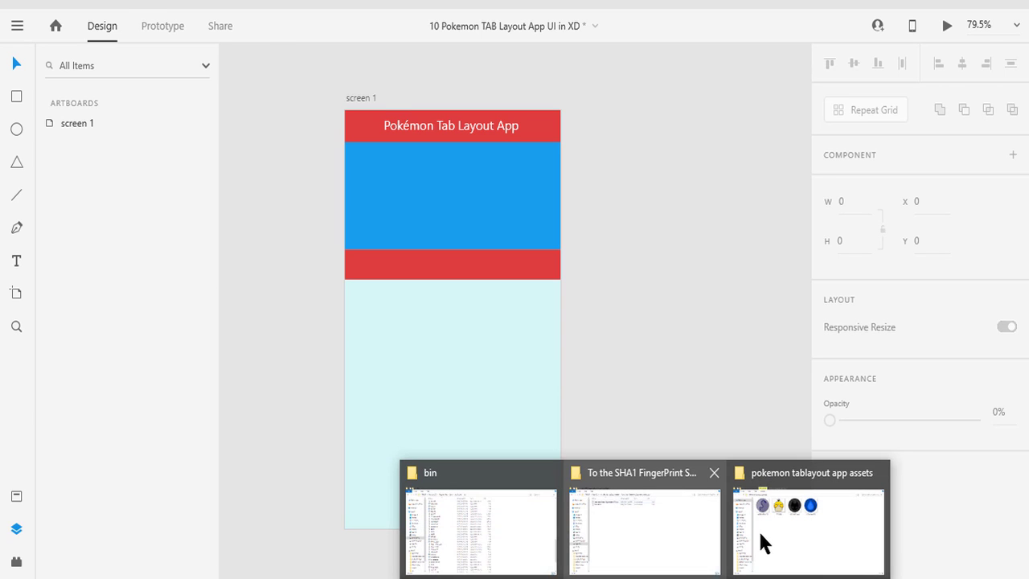
- Drag the four PNGs from the pokemon tablayout app assets folder onto the XD canvas
click(758, 531)
drag(719, 334, 241, 128)
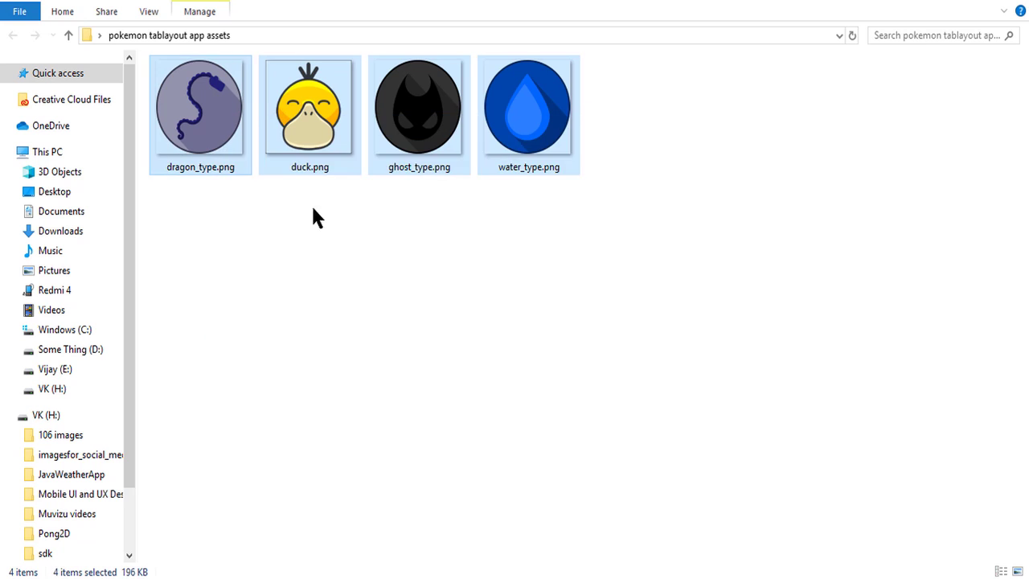
click(584, 292)
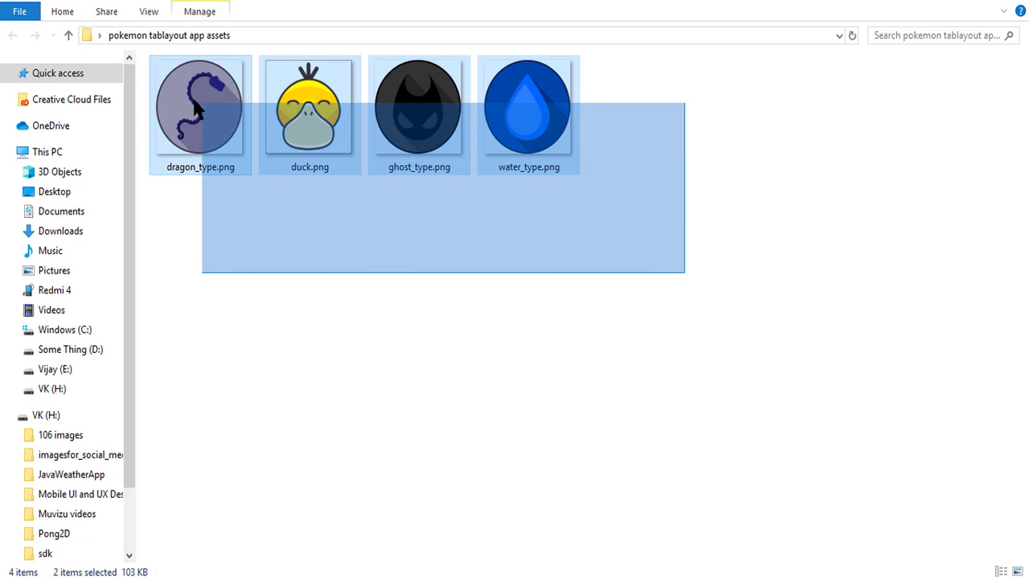
mouse_move(684, 271)
mouse_down()
mouse_move(201, 103)
mouse_move(632, 495)
mouse_move(666, 229)
mouse_up()
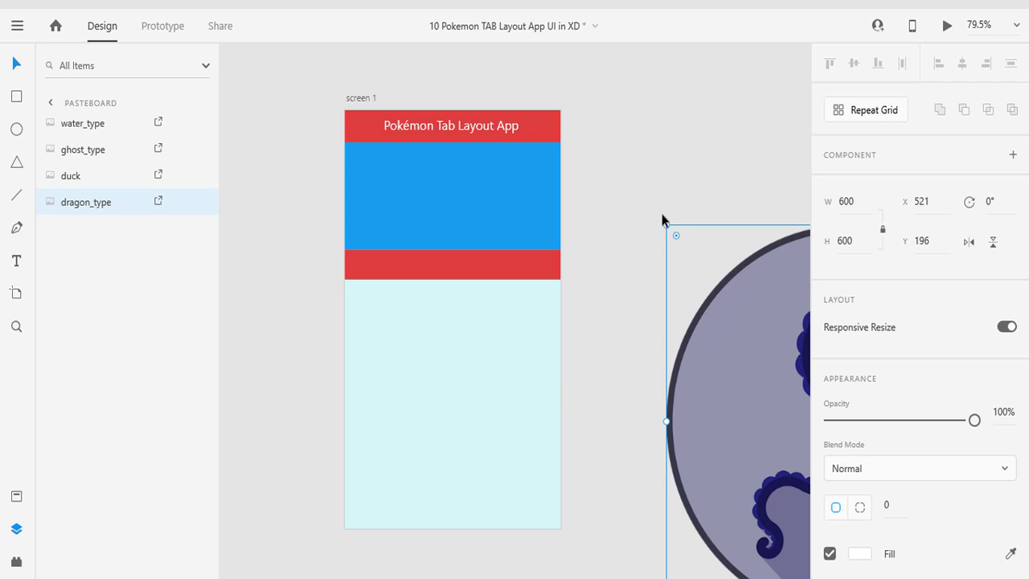
- Arrange the duck above the type circles and resize the dragon, ghost and water circles to 144×144
scroll(666, 230, down, 5)
scroll(692, 168, right, 3)
scroll(644, 241, down, 4)
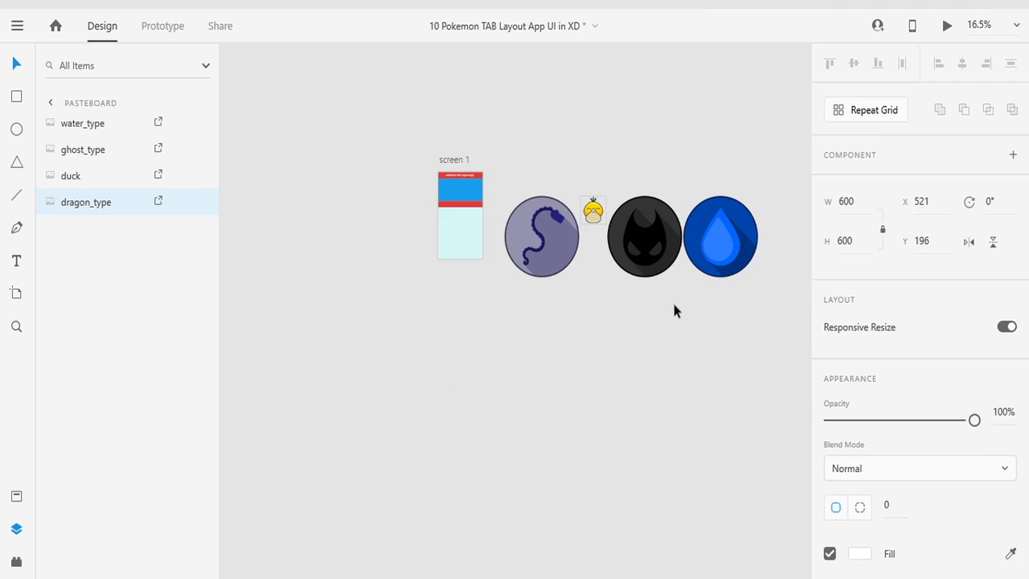
scroll(672, 300, right, 3)
drag(499, 254, 468, 177)
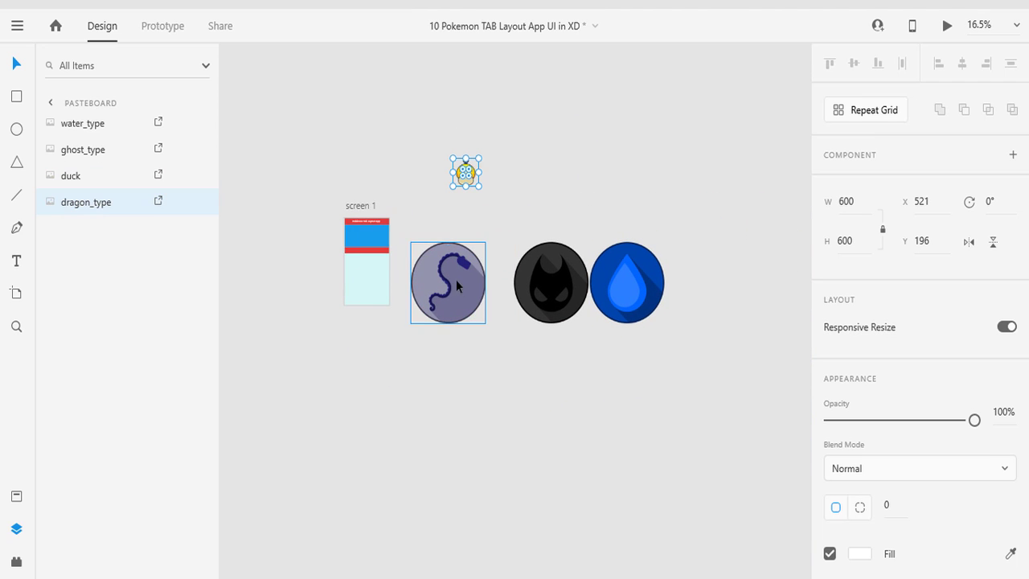
drag(448, 282, 466, 282)
shift+click(551, 282)
shift+click(632, 305)
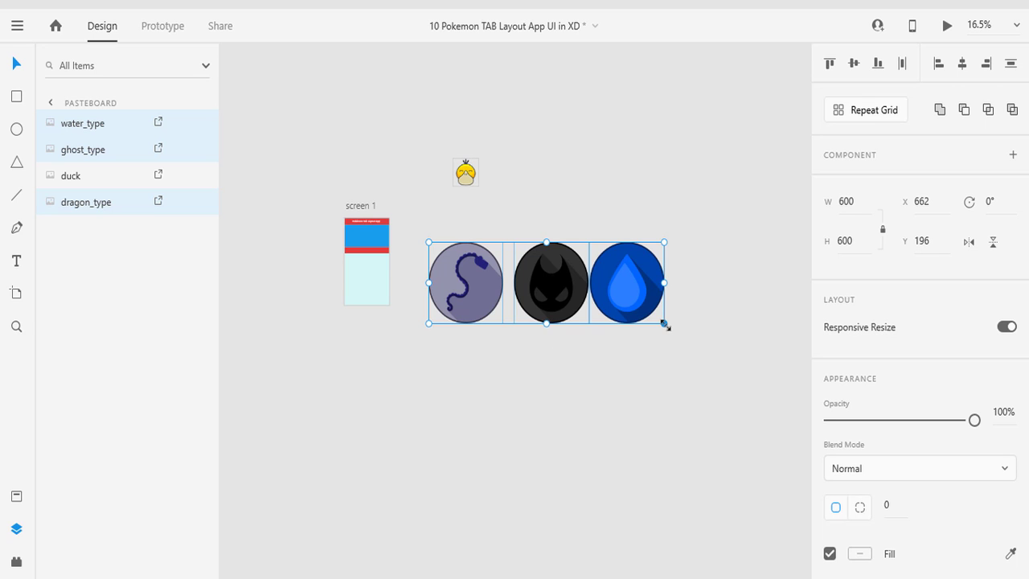
drag(664, 323, 568, 259)
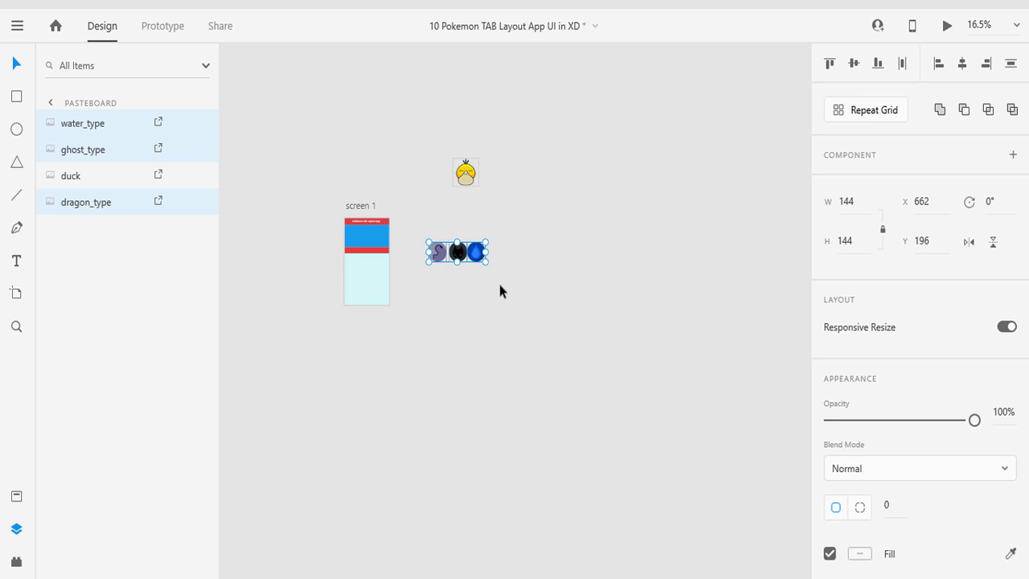
- Place the duck image level with the three type circles
scroll(429, 317, up, 3)
scroll(429, 317, up, 1)
scroll(452, 308, up, 3)
mouse_move(617, 167)
mouse_down()
mouse_move(571, 265)
mouse_move(533, 310)
mouse_move(527, 339)
mouse_up()
scroll(503, 362, up, 2)
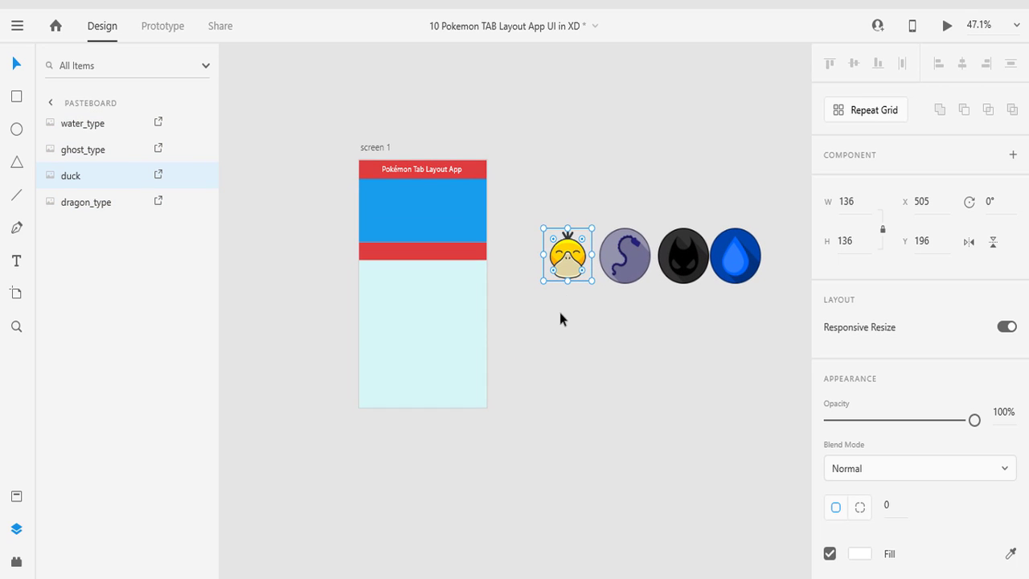
scroll(562, 321, up, 2)
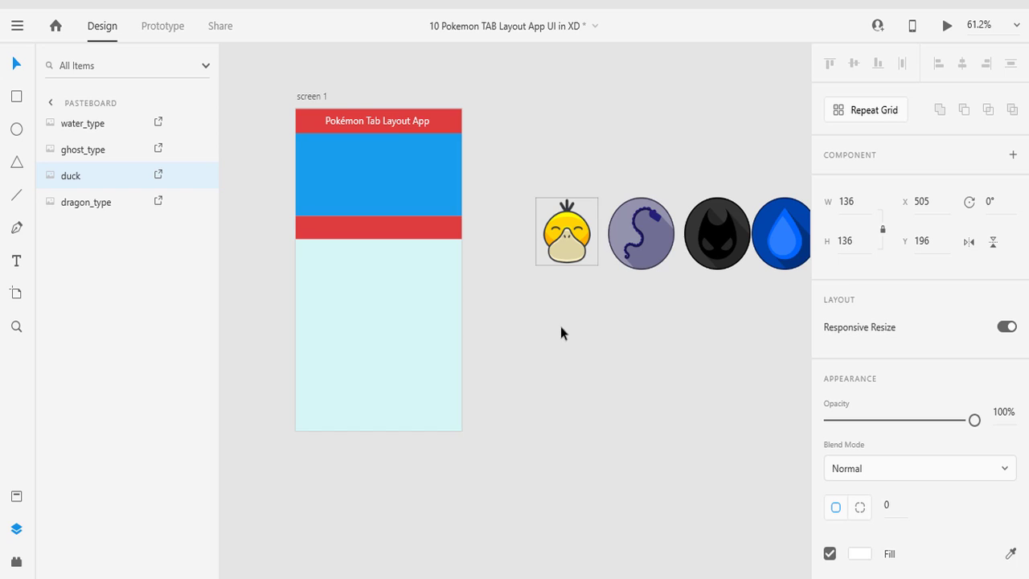
click(676, 325)
- Move dragon_type into screen 1, enlarge it to 267×267 and centre it in the light blue area
drag(651, 240, 384, 350)
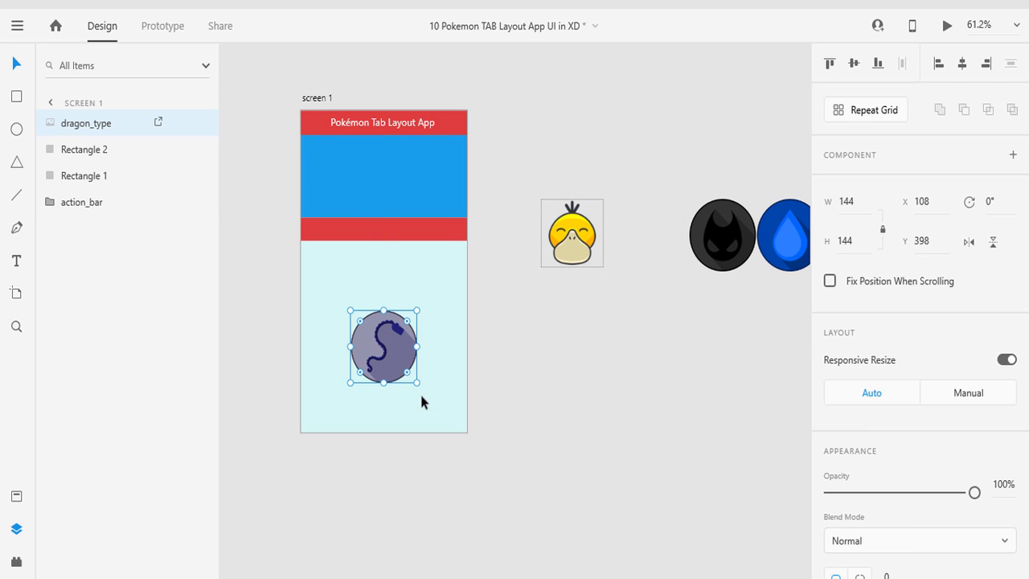
drag(417, 385, 455, 436)
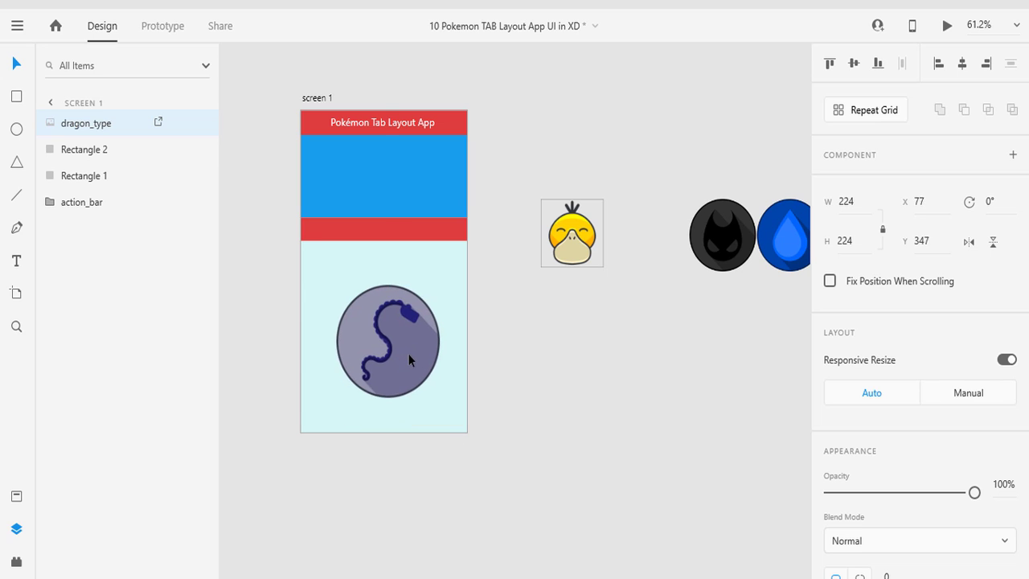
drag(424, 385, 404, 358)
drag(435, 394, 455, 416)
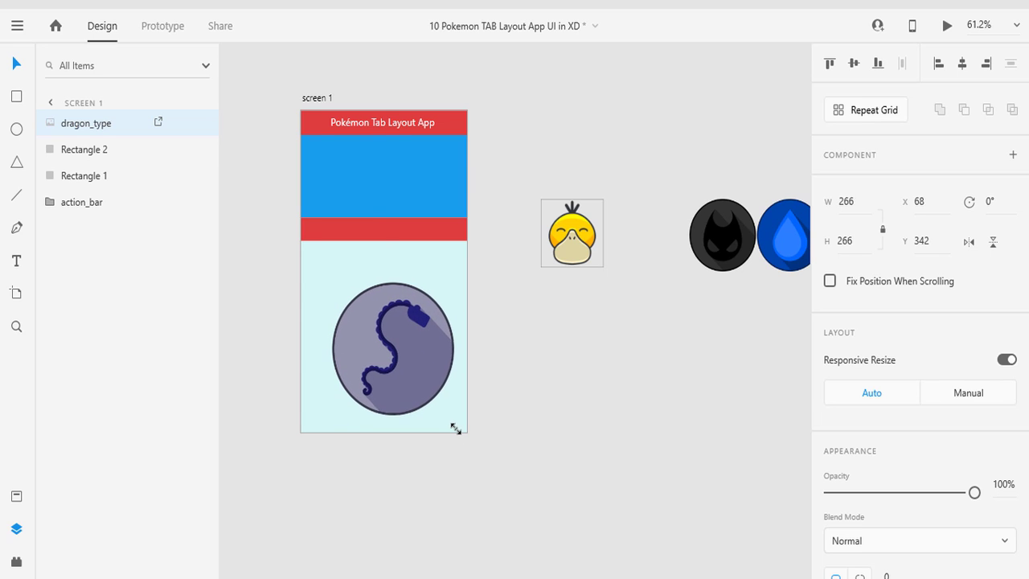
drag(410, 355, 400, 343)
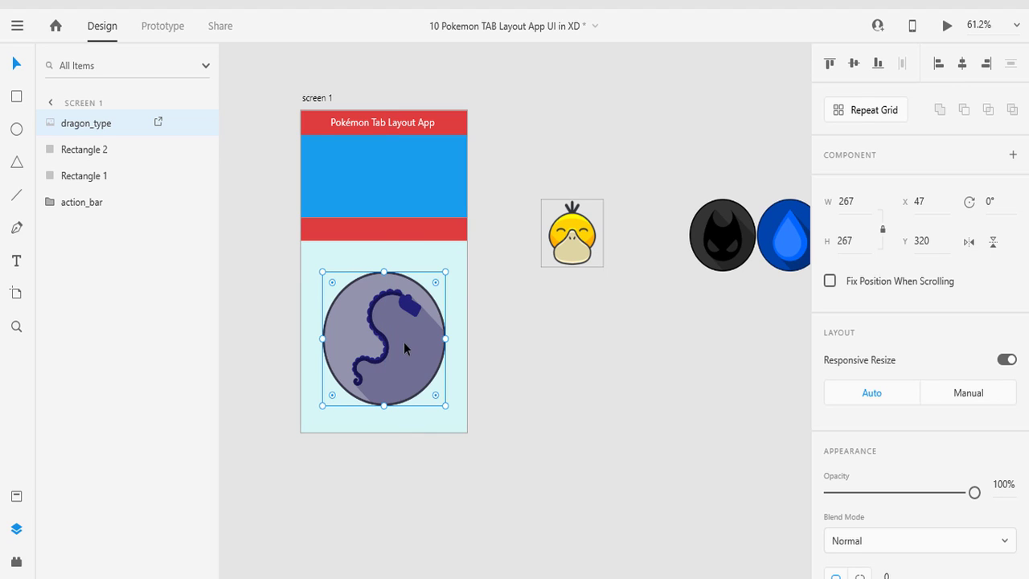
click(557, 376)
- Create a 'Dragon' text label and place it at the left of the red bar
click(16, 261)
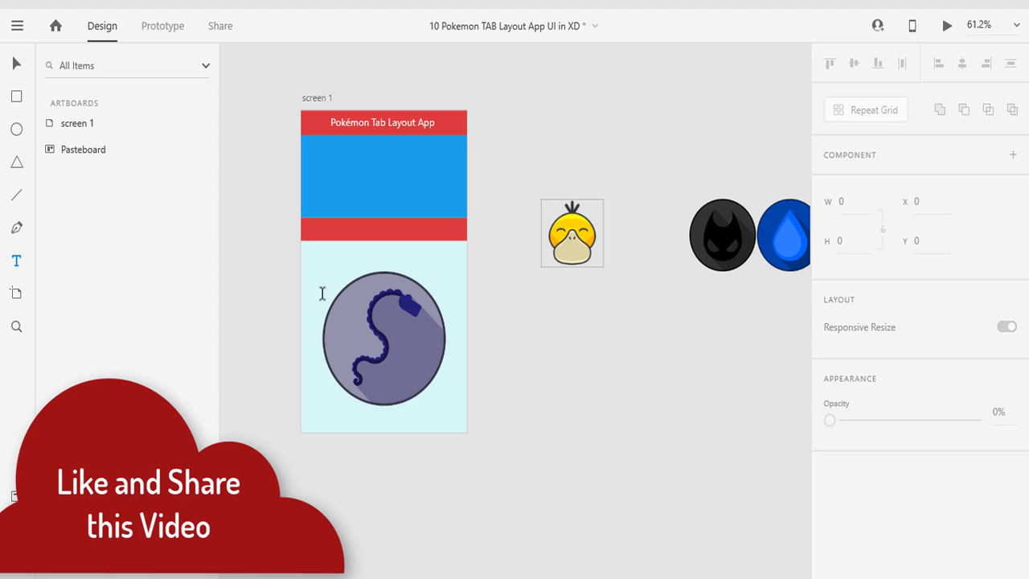
click(538, 325)
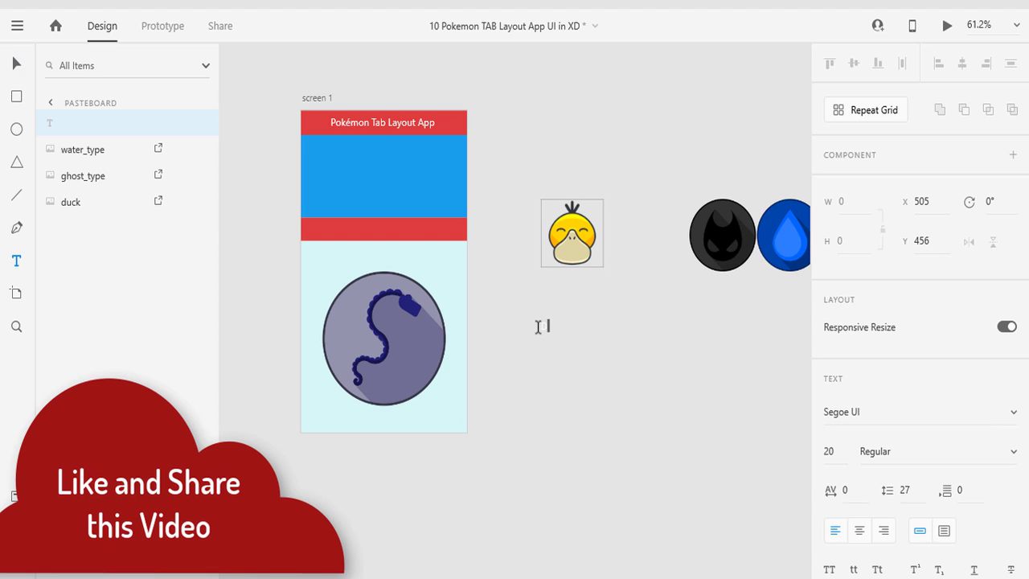
text(Dragon)
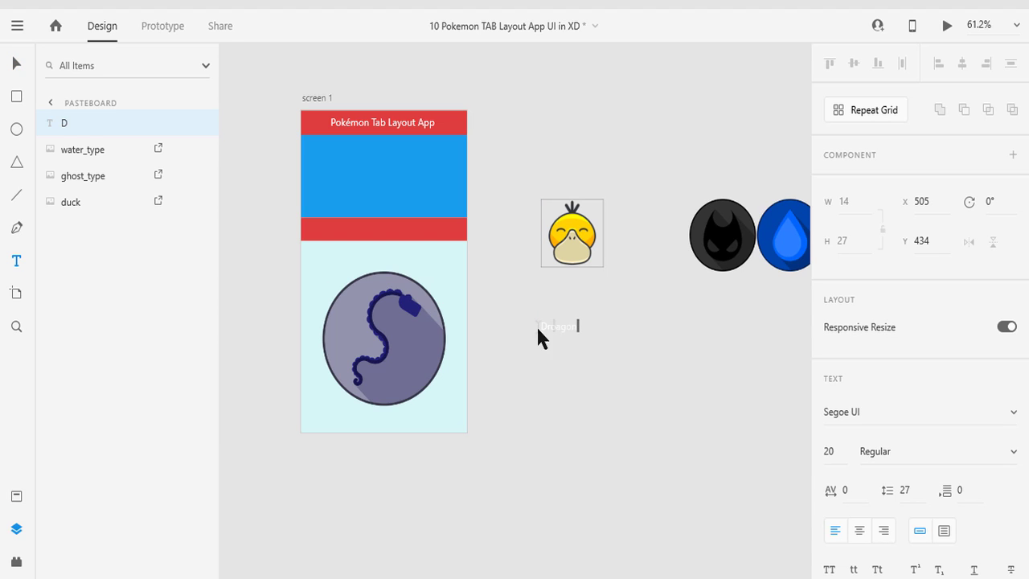
key(Escape)
key(Escape)
drag(559, 325, 333, 234)
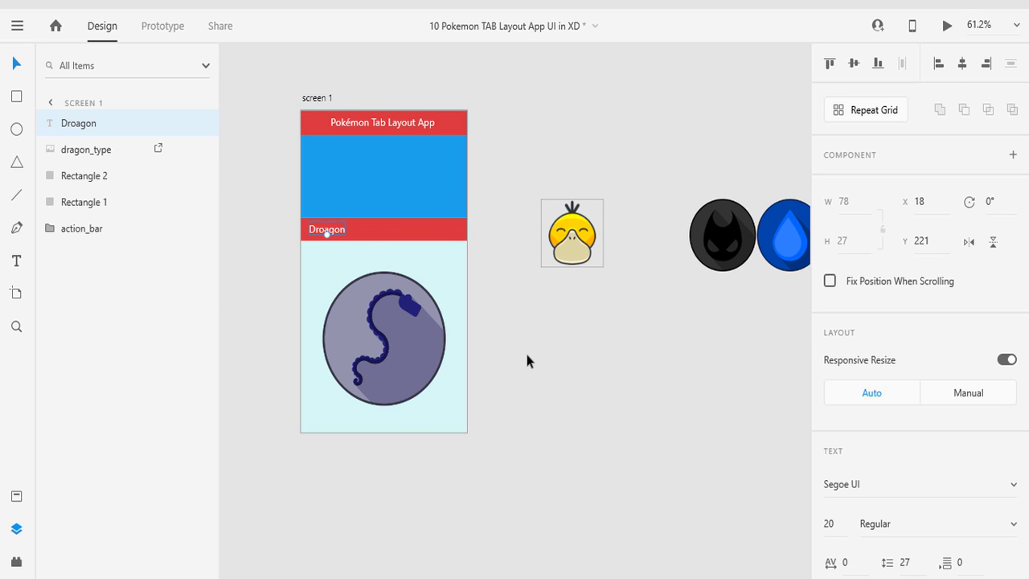
scroll(527, 360, up, 2)
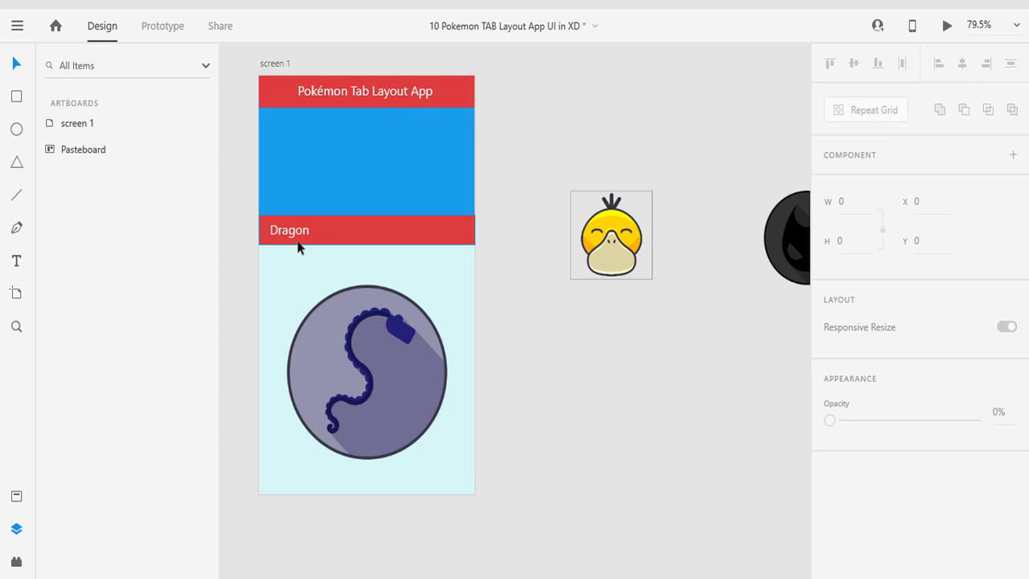
- Draw a line under the Dragon label with a border size of 2
click(16, 197)
scroll(322, 302, up, 3)
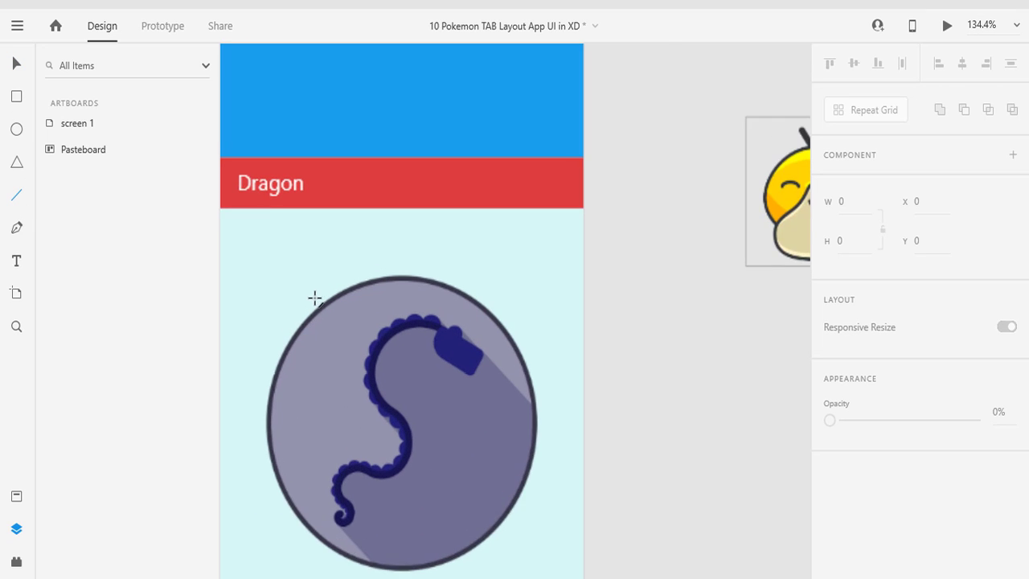
scroll(315, 298, up, 2)
drag(282, 248, 440, 316)
scroll(427, 319, up, 1)
scroll(381, 230, up, 2)
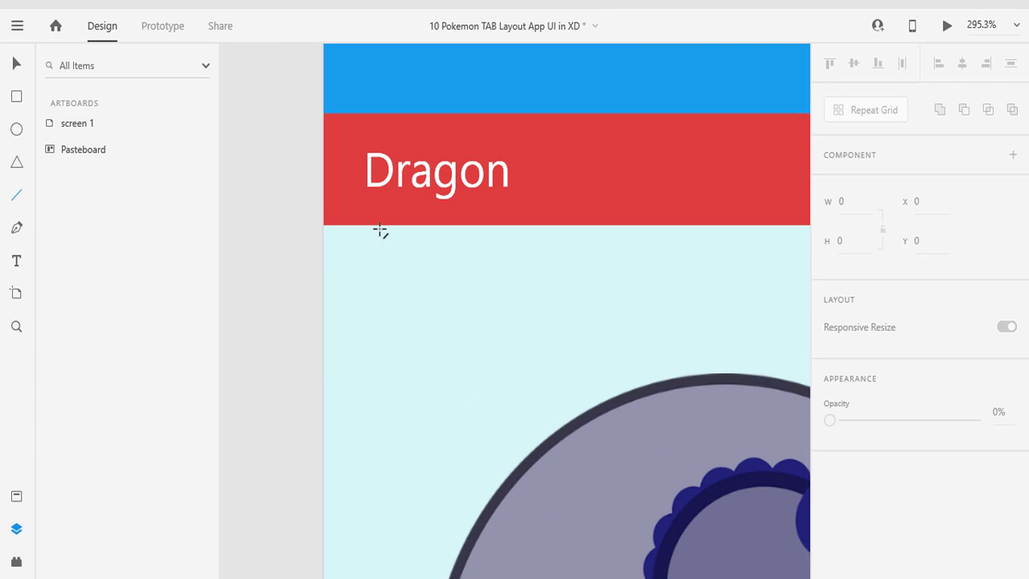
drag(342, 213, 432, 215)
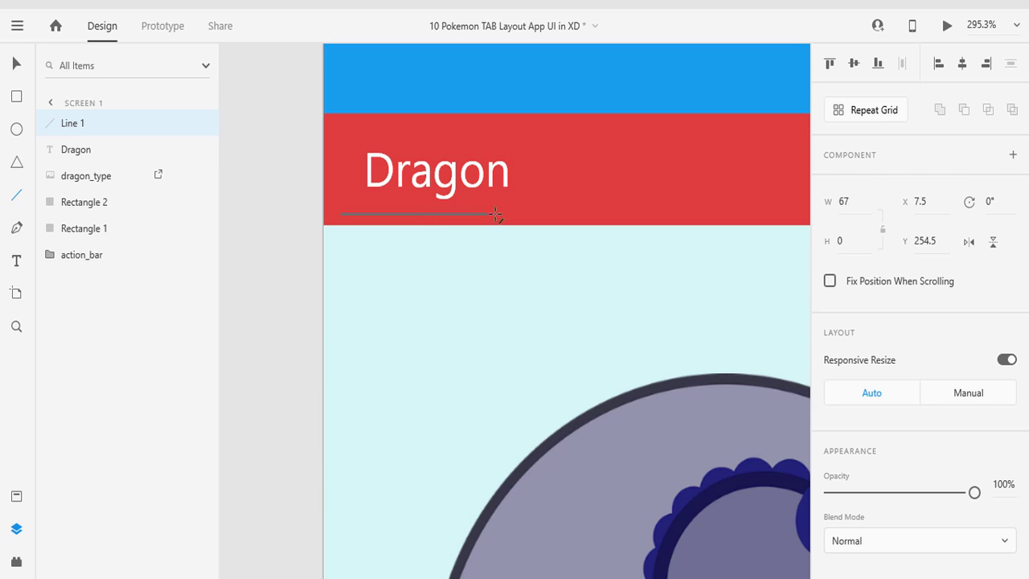
drag(529, 214, 528, 213)
scroll(912, 410, down, 3)
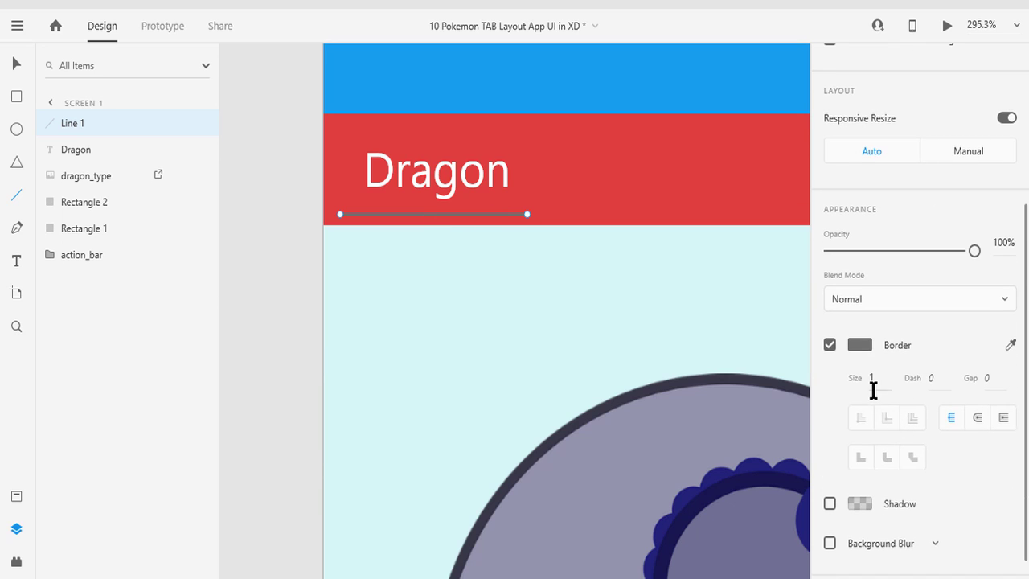
text(2)
key(Return)
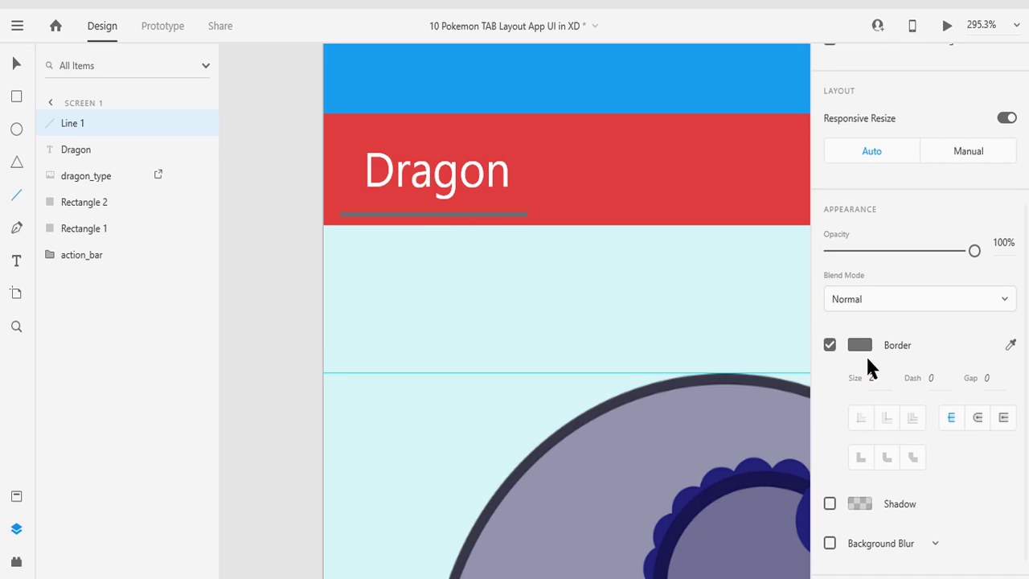
- Make the underline white by eyedropping the label's colour
click(1011, 345)
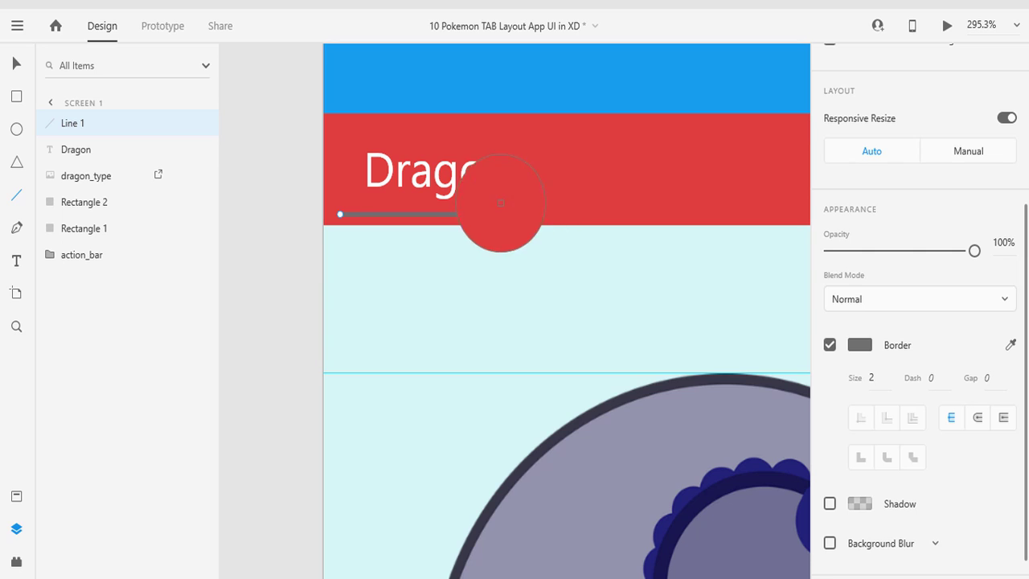
click(490, 180)
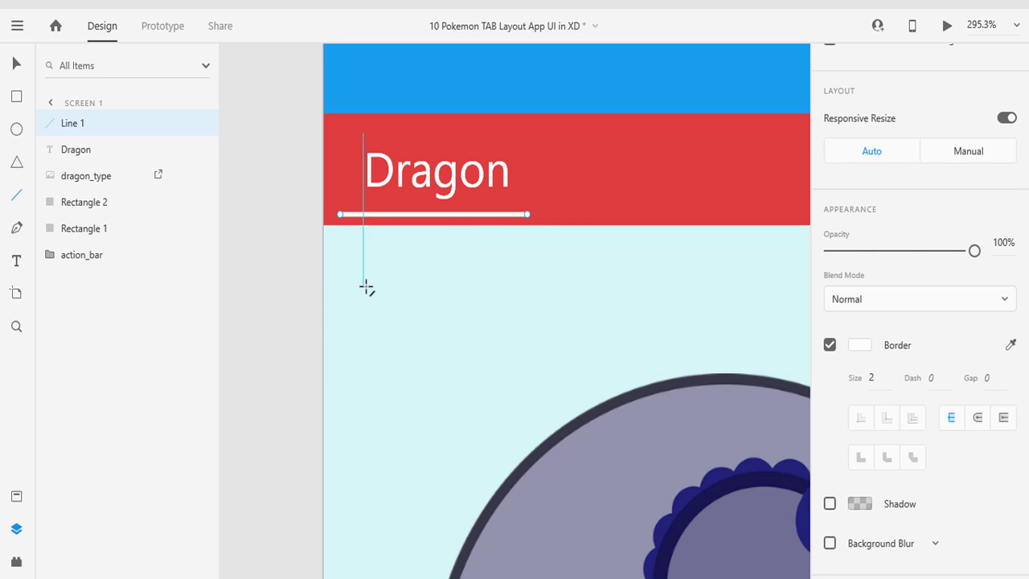
key(v)
click(314, 315)
- Shorten the underline to end under the 'n' and position it beneath Dragon
click(420, 215)
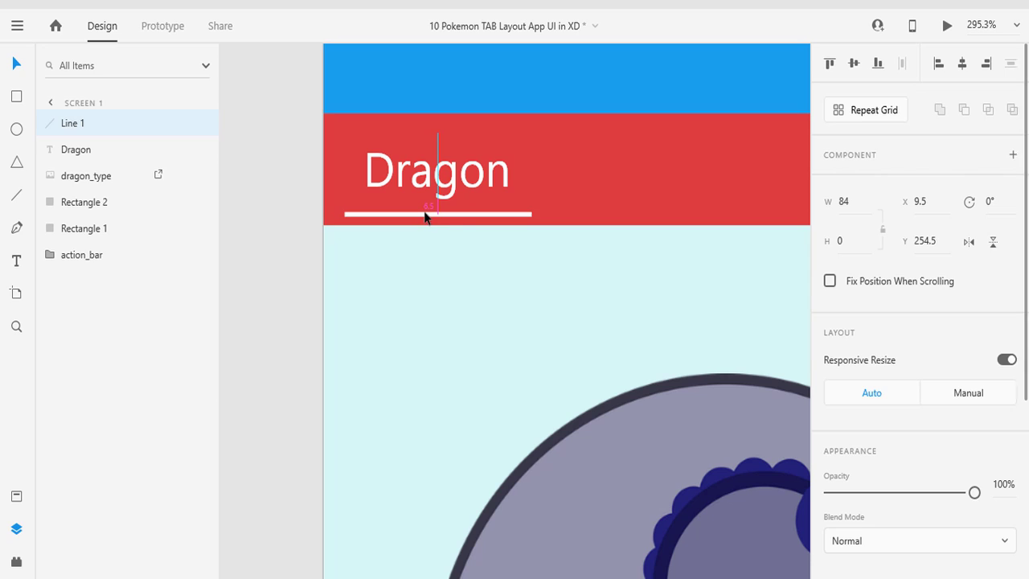
drag(526, 216, 493, 220)
scroll(522, 298, down, 3)
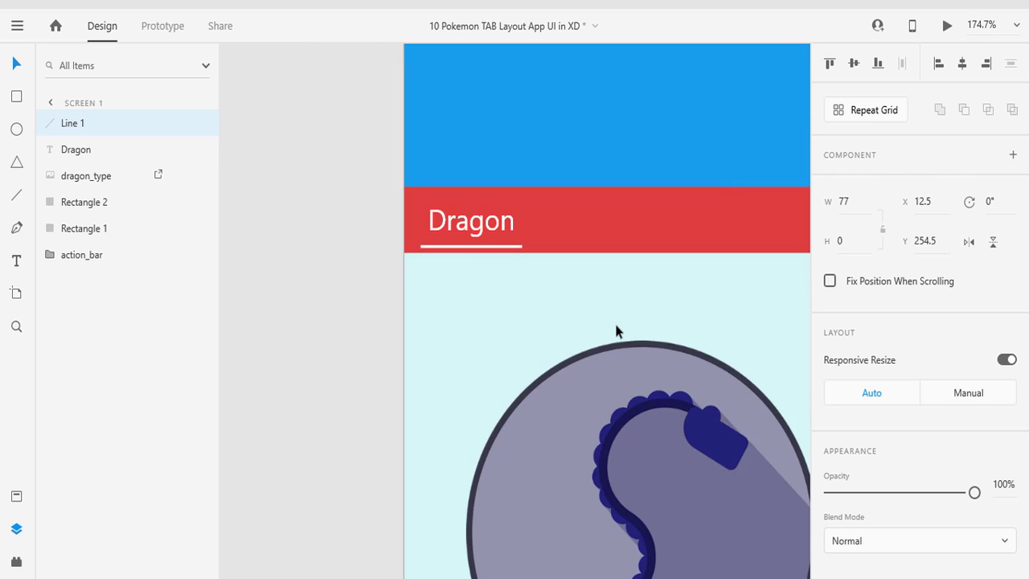
scroll(616, 329, down, 3)
scroll(641, 344, right, 5)
click(364, 304)
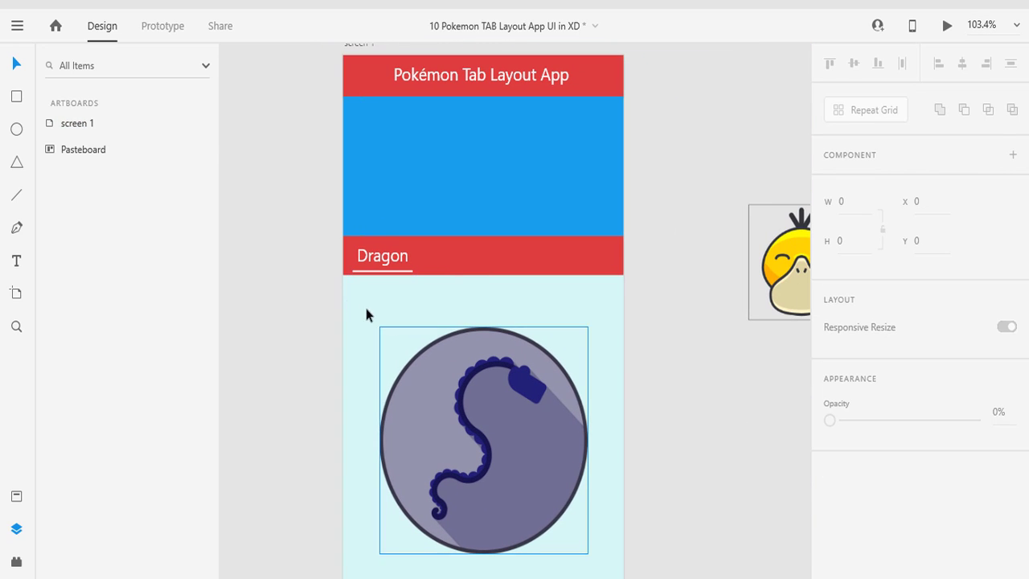
click(380, 276)
drag(380, 276, 381, 280)
- Move the Dragon label and underline up together
scroll(383, 277, up, 5)
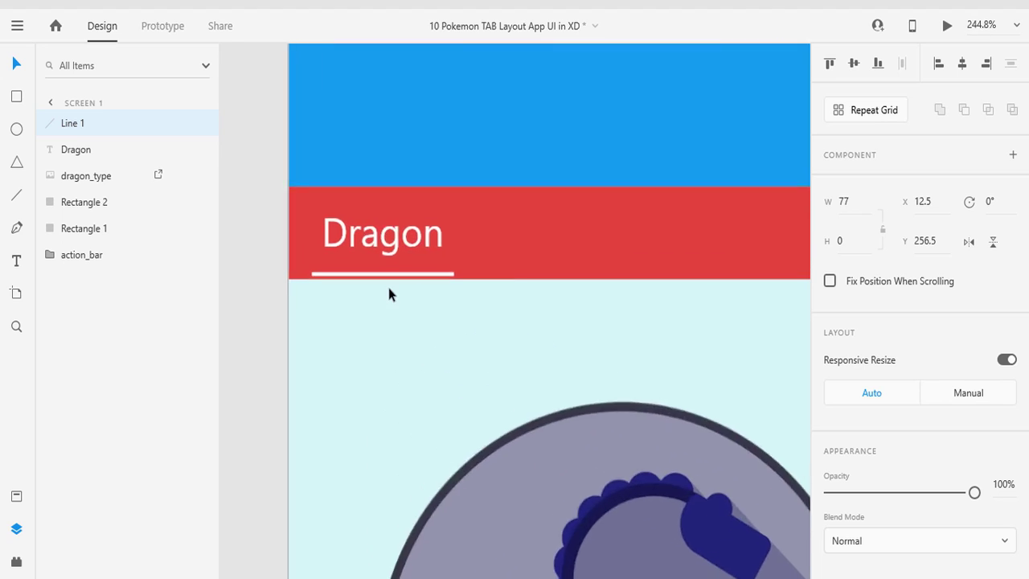
click(378, 217)
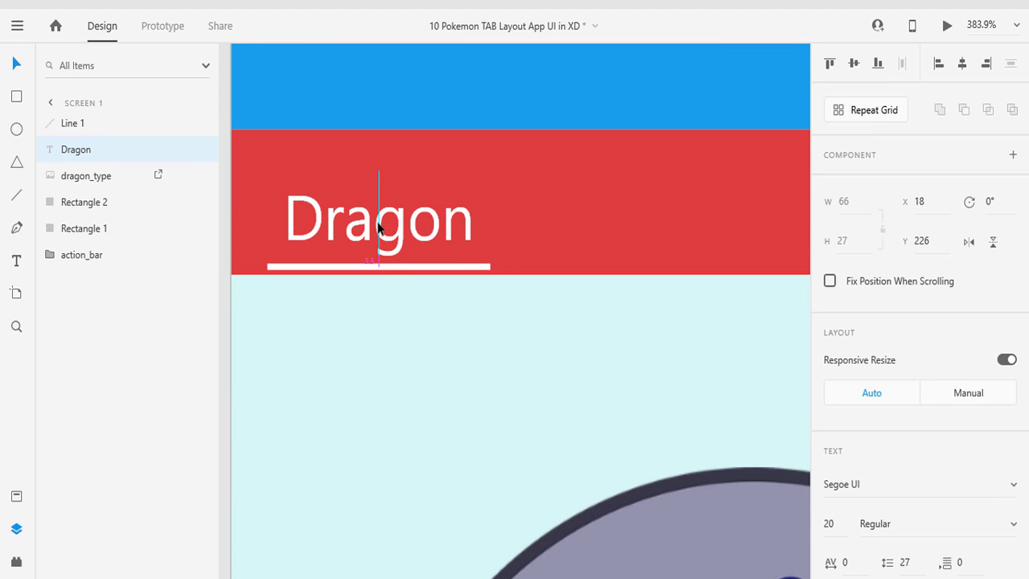
shift+click(384, 268)
drag(389, 254, 391, 241)
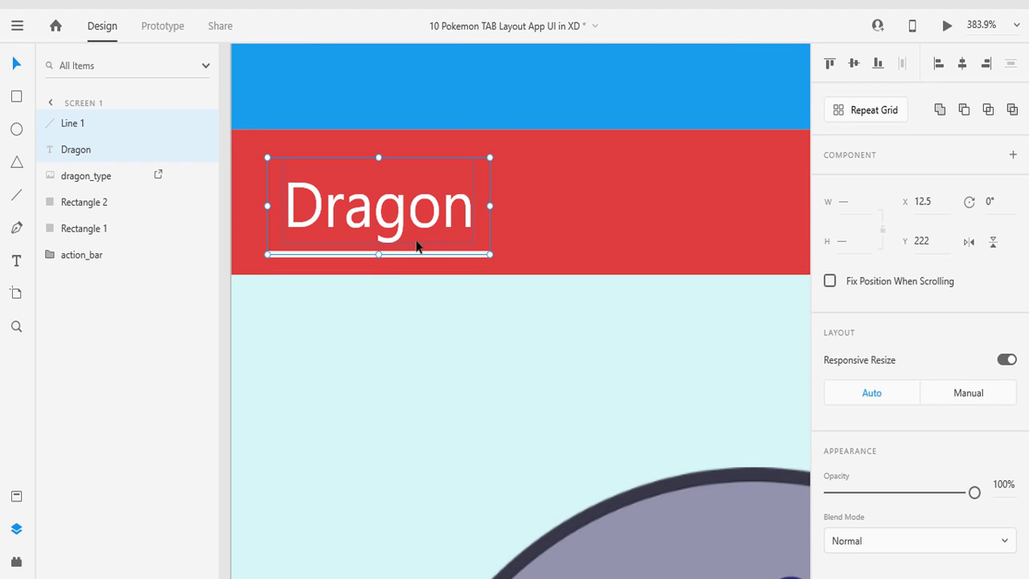
drag(237, 292, 285, 289)
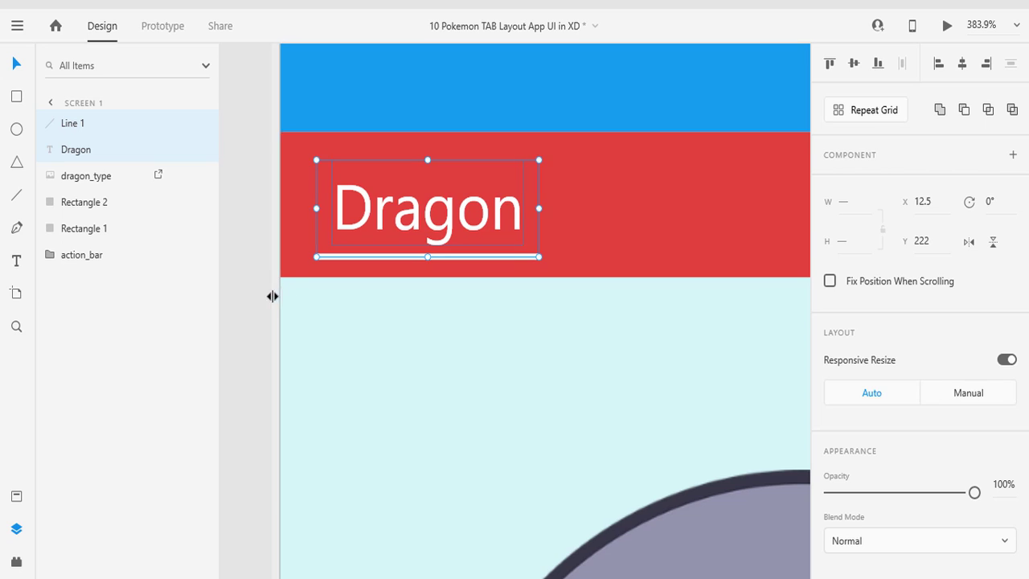
click(271, 295)
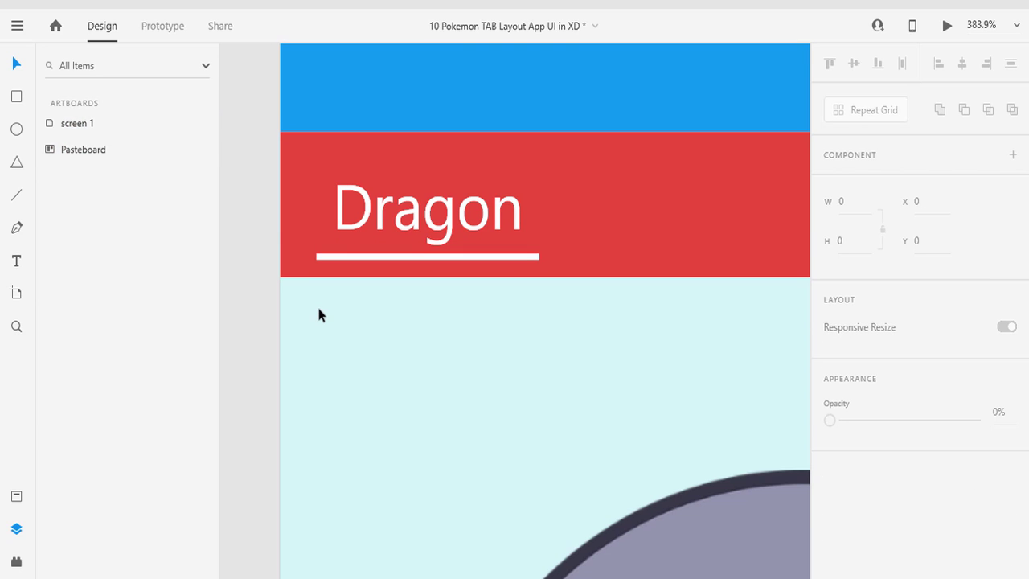
- Lengthen the underline leftward and nudge it into its final 82 px position
click(328, 258)
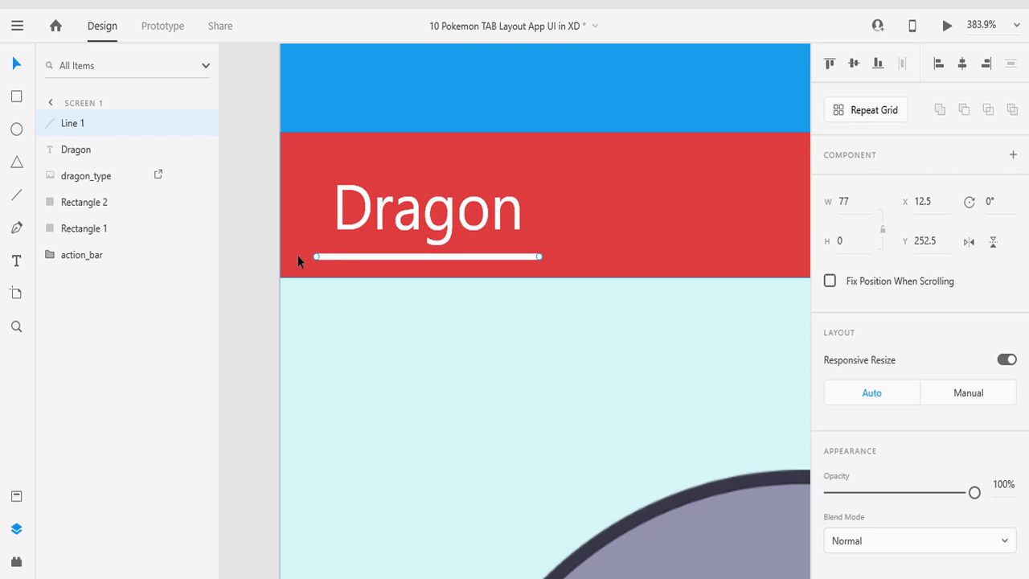
drag(314, 257, 303, 259)
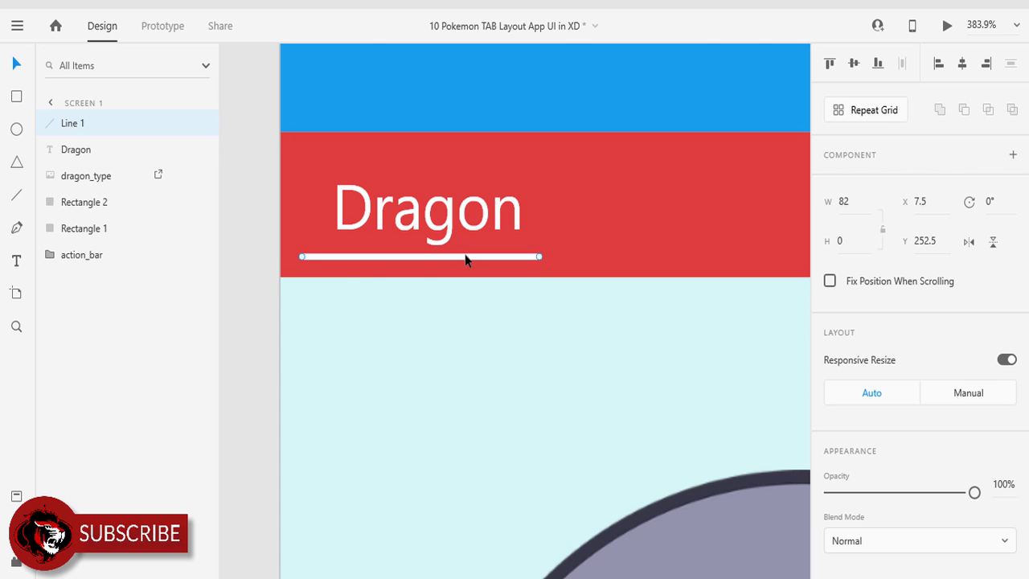
drag(595, 316, 454, 311)
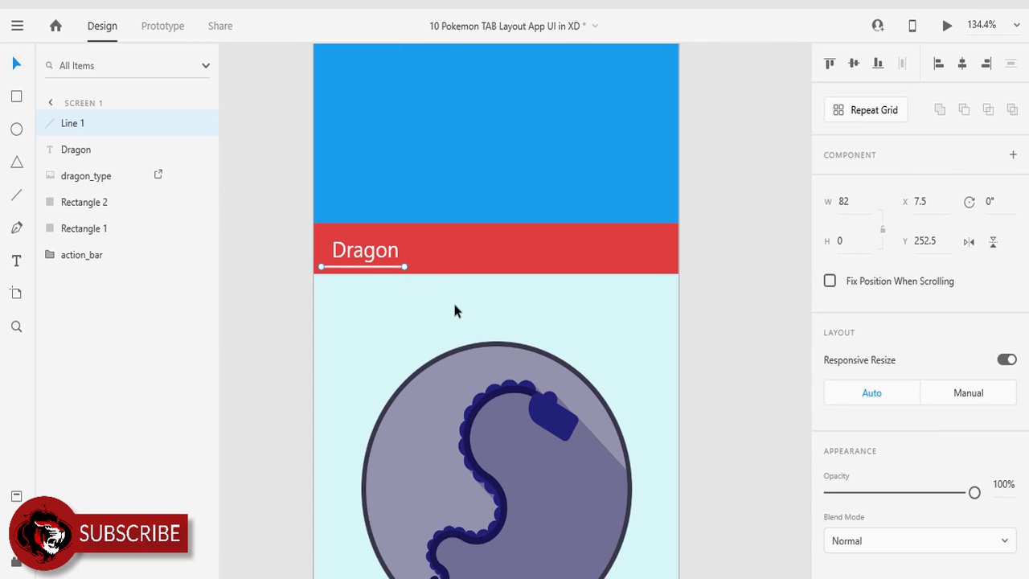
mouse_move(389, 272)
mouse_down()
mouse_move(519, 272)
mouse_move(391, 271)
mouse_up()
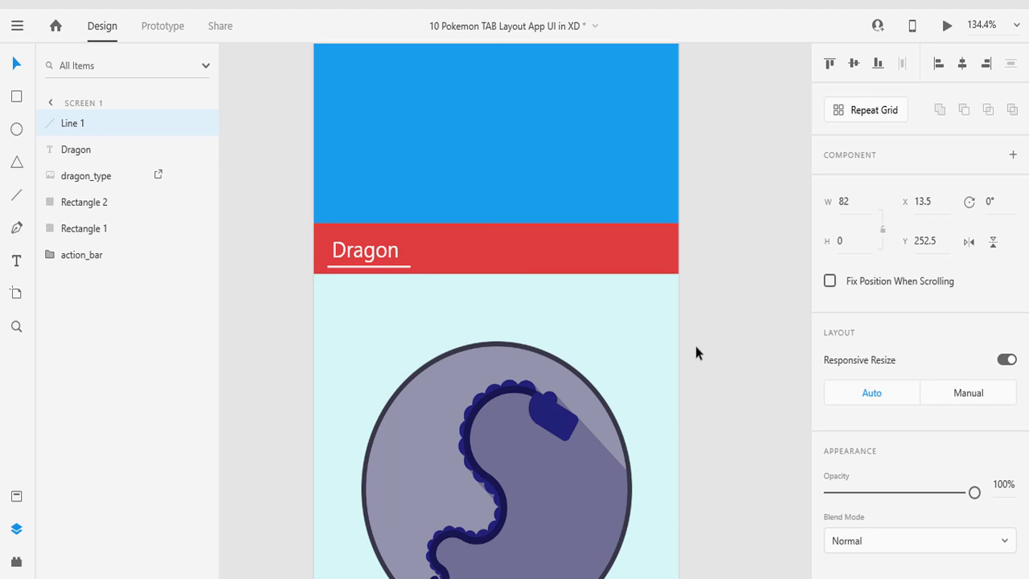
- Duplicate the Dragon label with its underline twice across the red bar
click(696, 346)
click(360, 271)
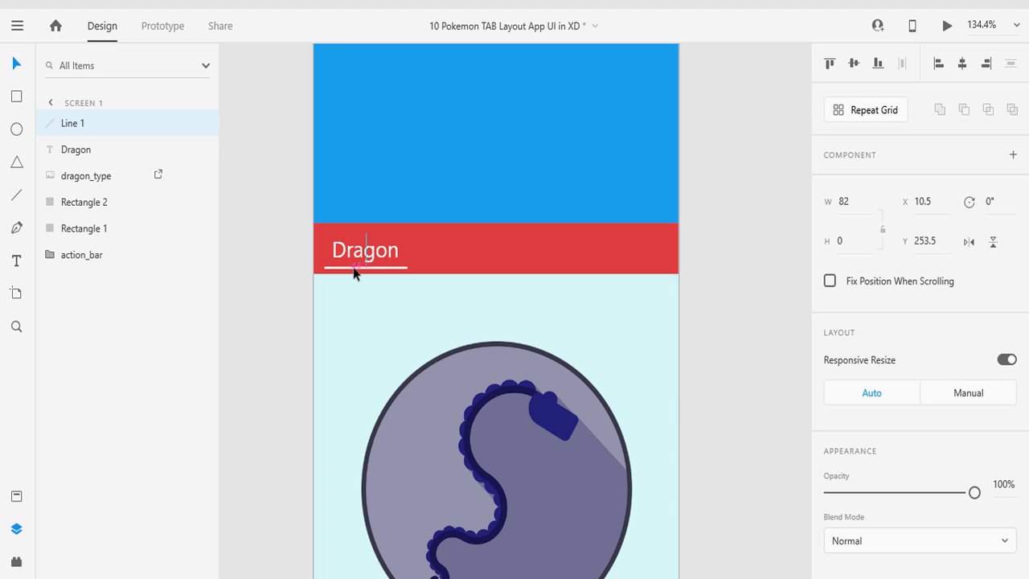
shift+click(366, 254)
key(ctrl+d)
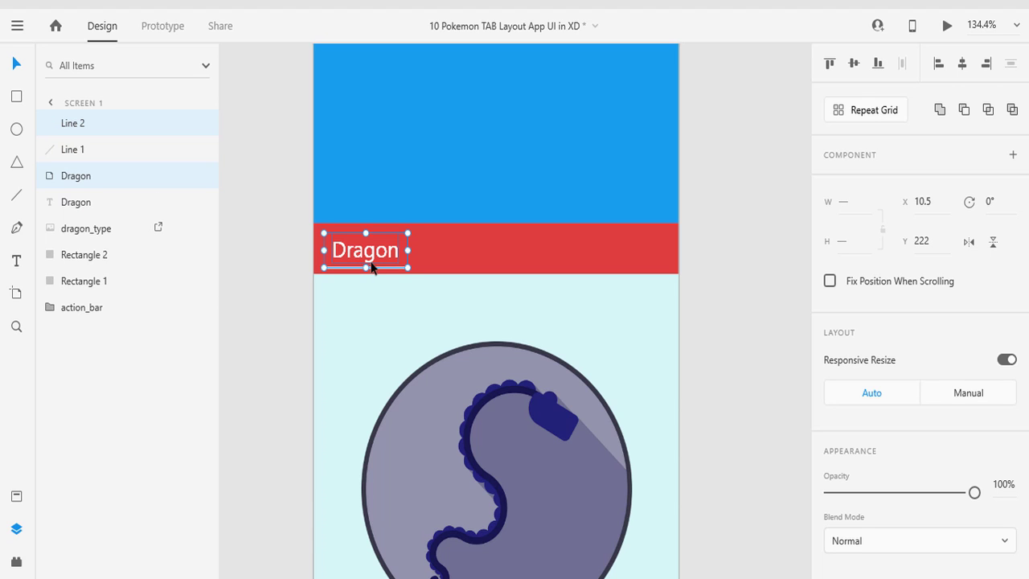
drag(367, 267, 638, 256)
key(ctrl+d)
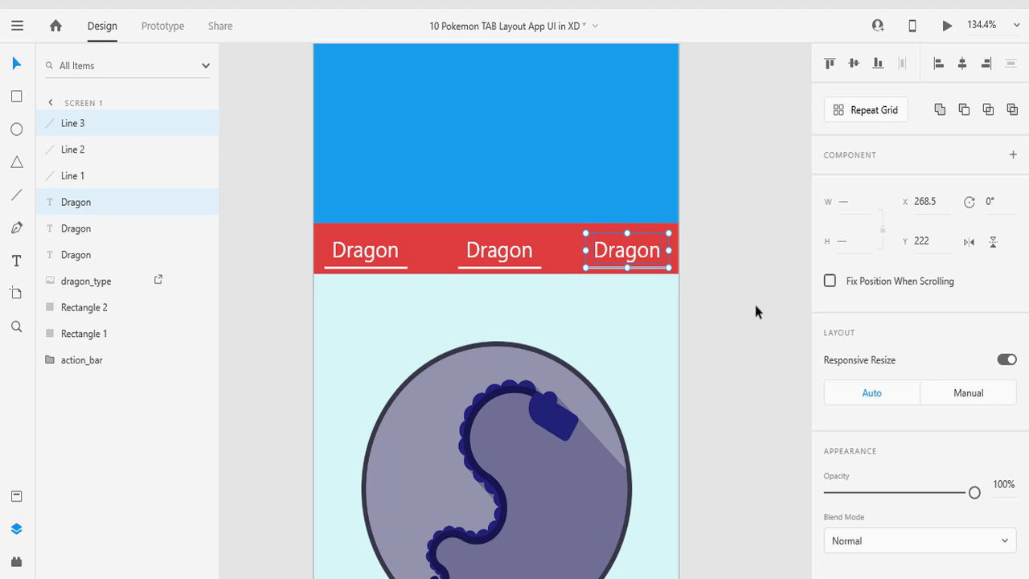
- Rename the copies 'Ghost' and 'Dark Ghost', shifting Dark Ghost left to fit the bar
double_click(508, 254)
text(G)
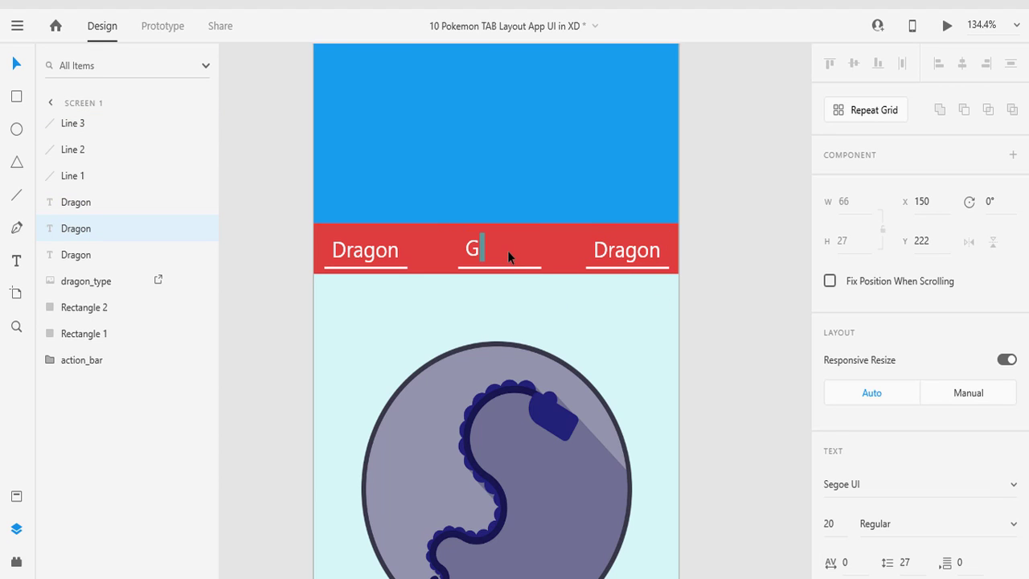
text(host)
key(Escape)
double_click(632, 248)
text(Dark Ghost)
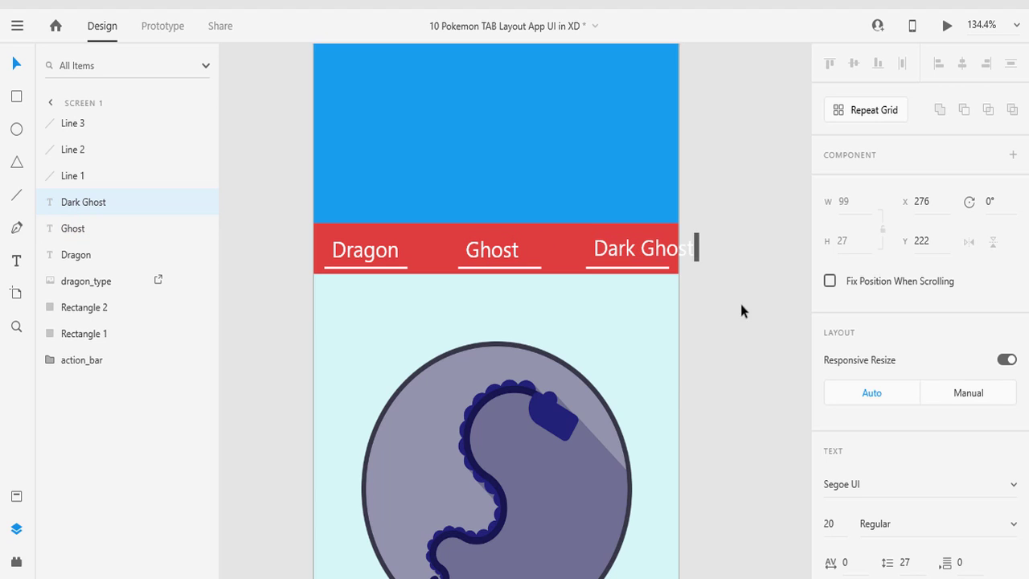
key(Escape)
drag(668, 251, 645, 247)
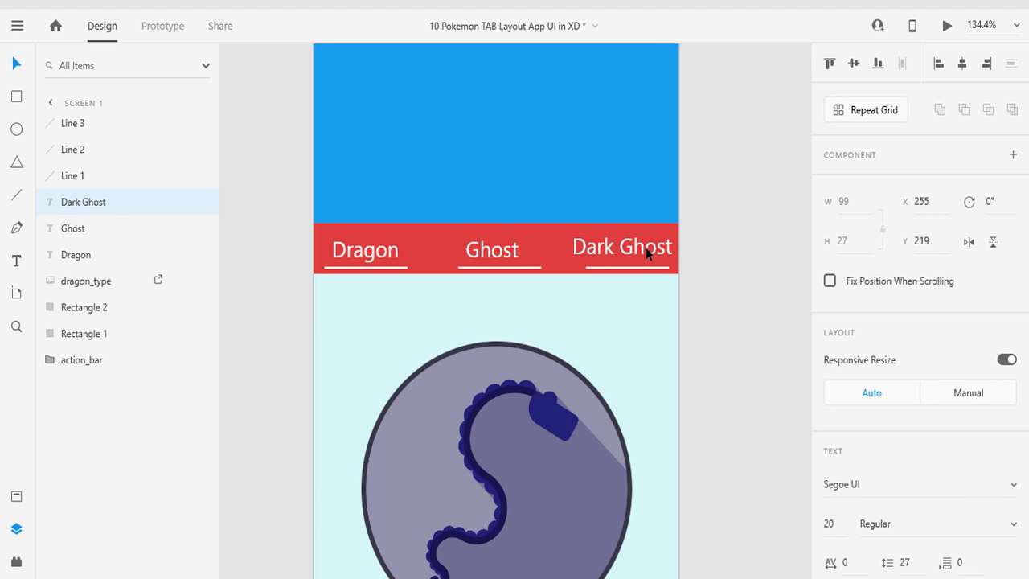
click(638, 271)
click(710, 316)
- Stretch the Dark Ghost underline to width 99
scroll(707, 310, up, 5)
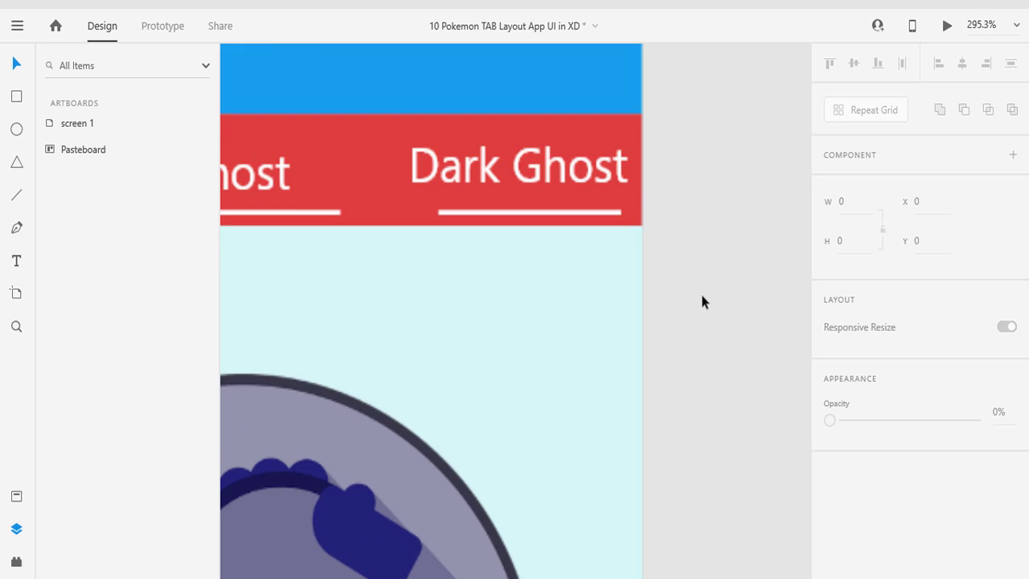
click(576, 222)
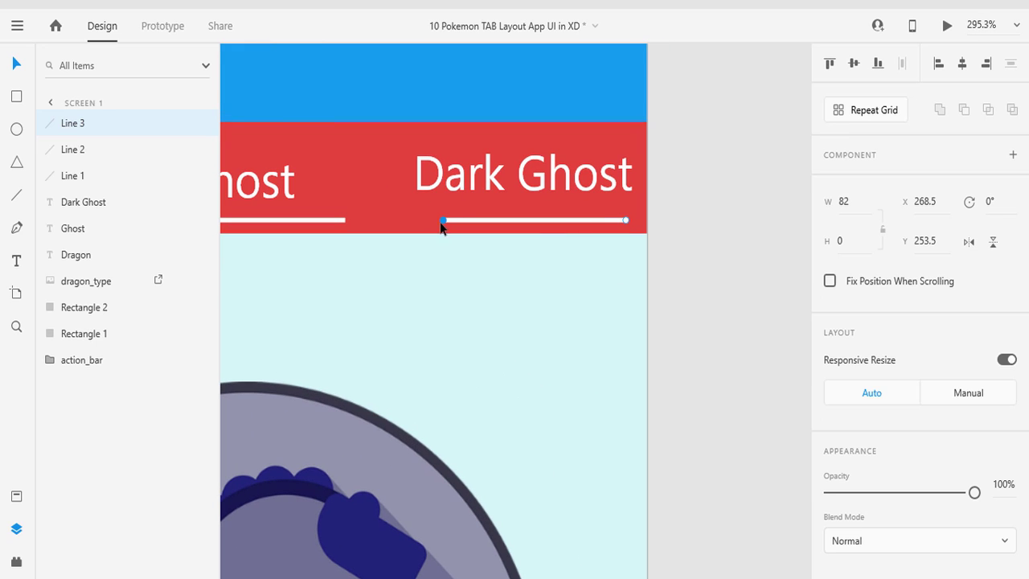
drag(442, 221, 414, 221)
drag(625, 219, 635, 220)
scroll(724, 257, left, 2)
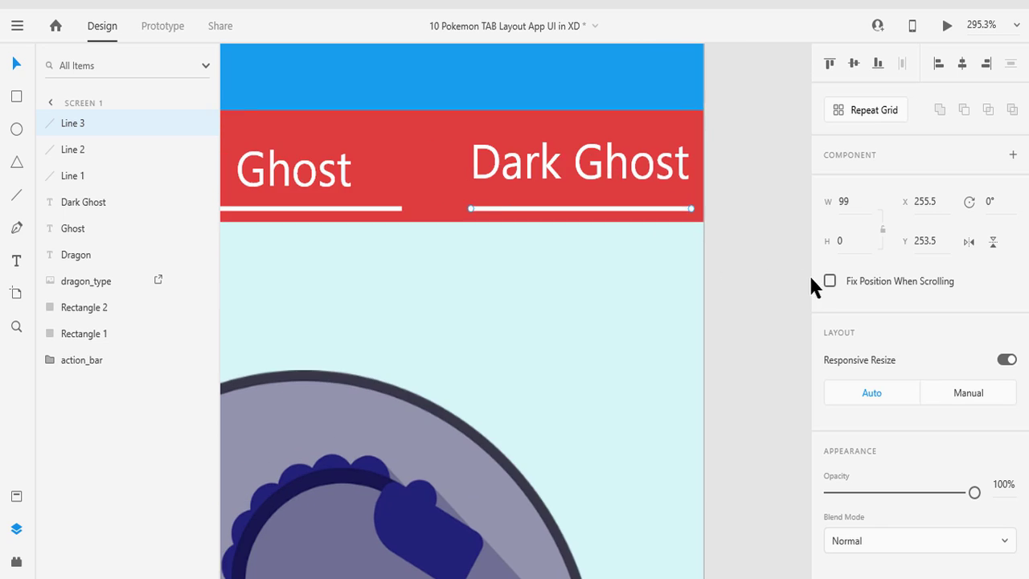
scroll(553, 277, down, 1)
scroll(553, 276, down, 4)
- Delete the old Ghost and Dragon underlines
click(500, 246)
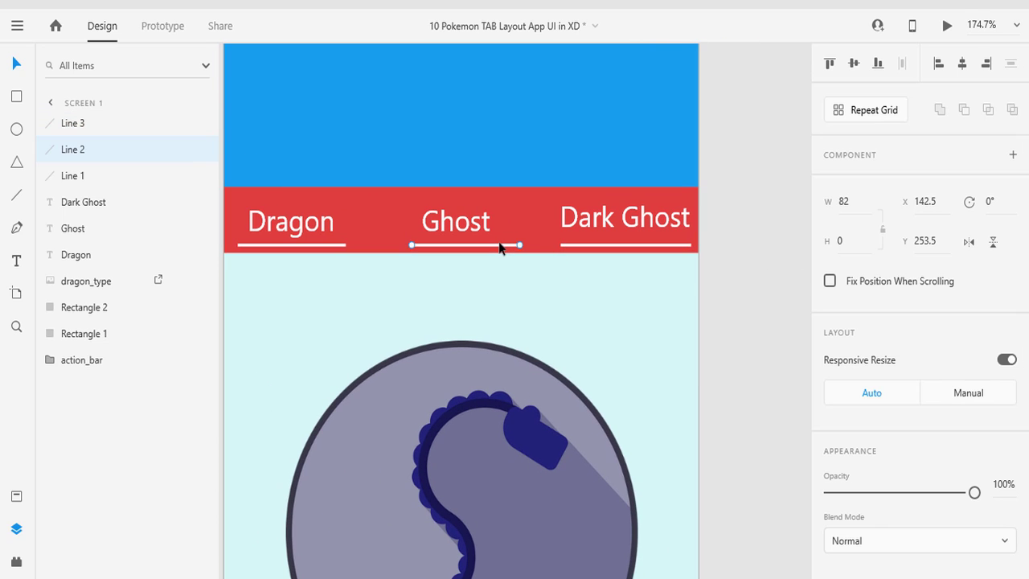
key(Delete)
click(333, 245)
key(Delete)
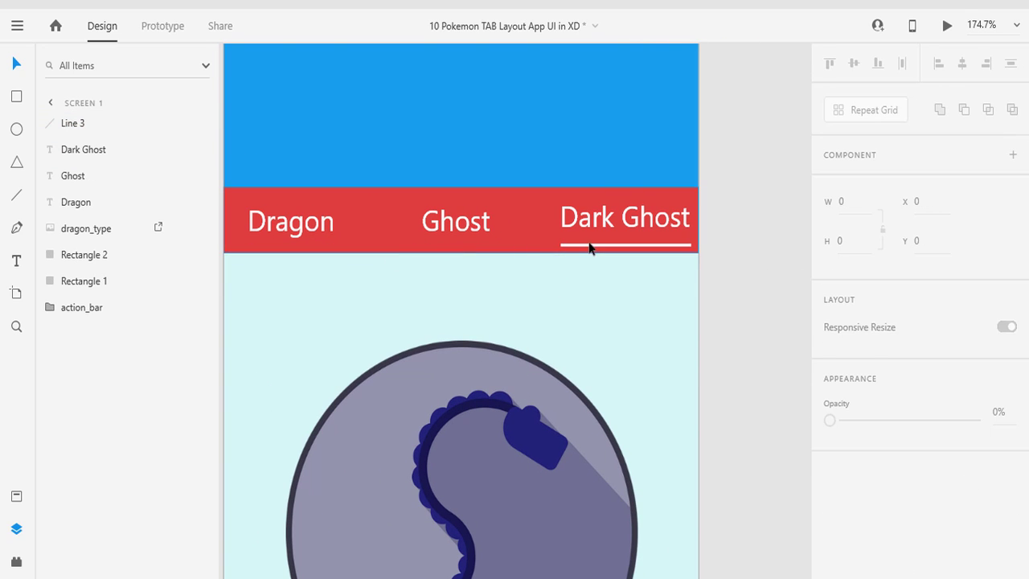
- Duplicate the 99-wide underline and place copies under Ghost and Dragon
click(595, 245)
key(ctrl+d)
drag(597, 249, 435, 252)
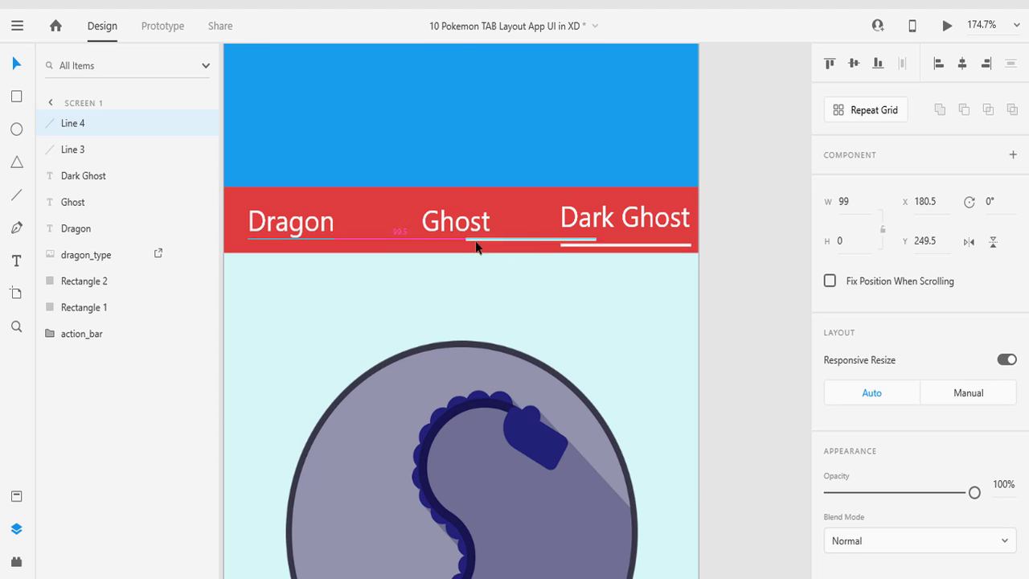
drag(378, 299, 470, 299)
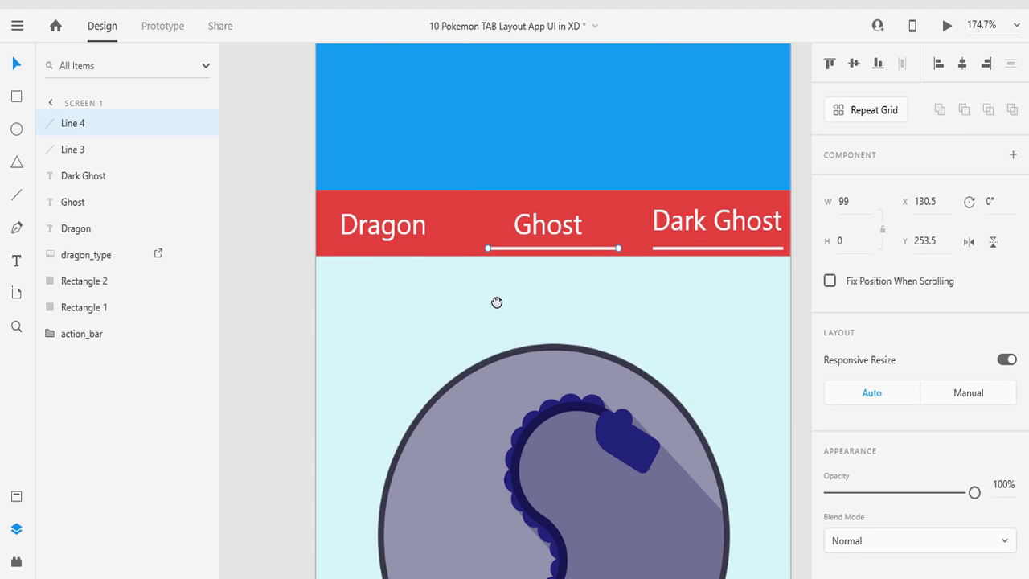
key(ctrl+d)
drag(515, 257, 350, 254)
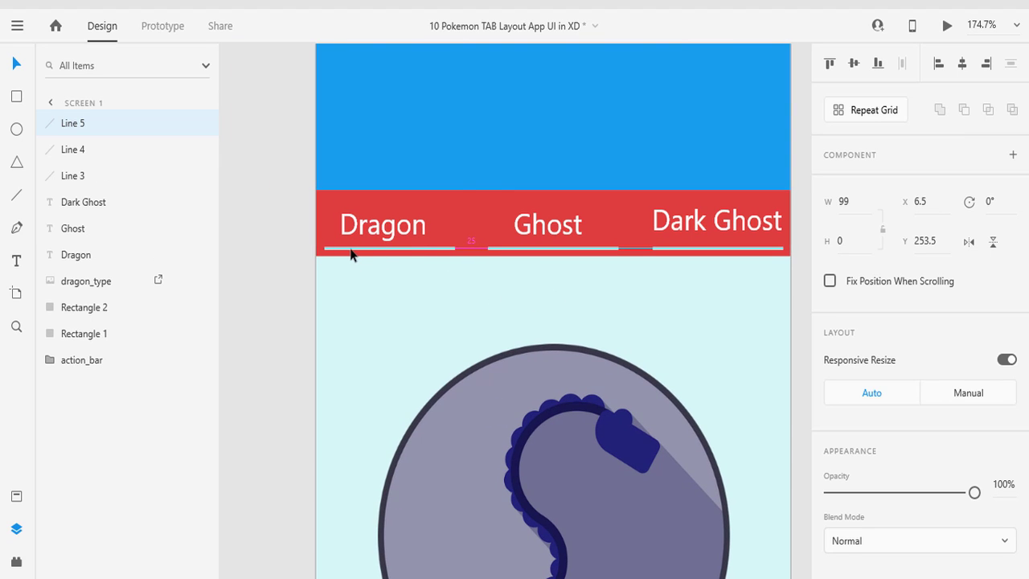
click(272, 277)
- Drag the duck image from the pasteboard into the blue banner, sized 139 × 139
scroll(275, 278, down, 4)
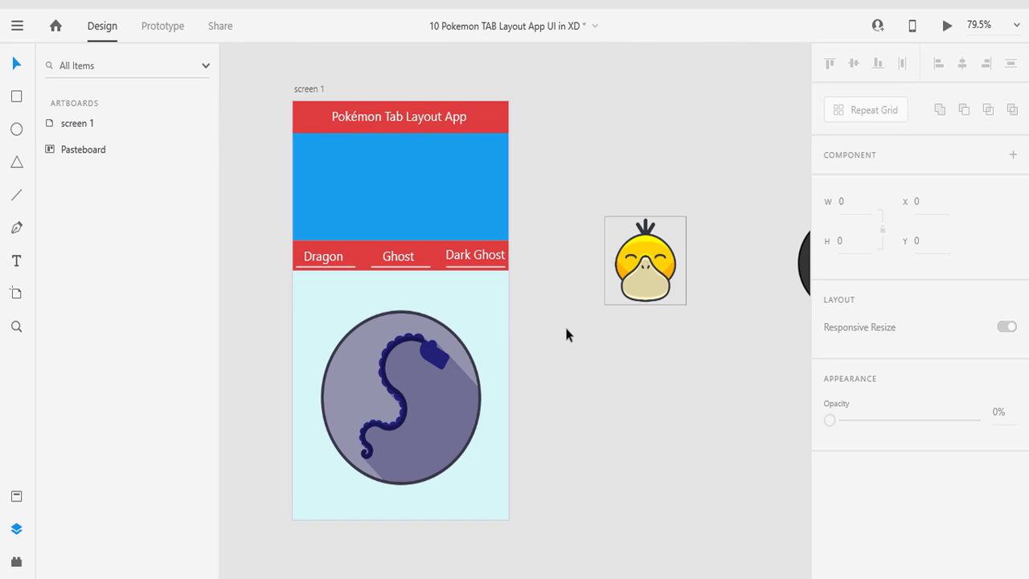
scroll(682, 390, down, 2)
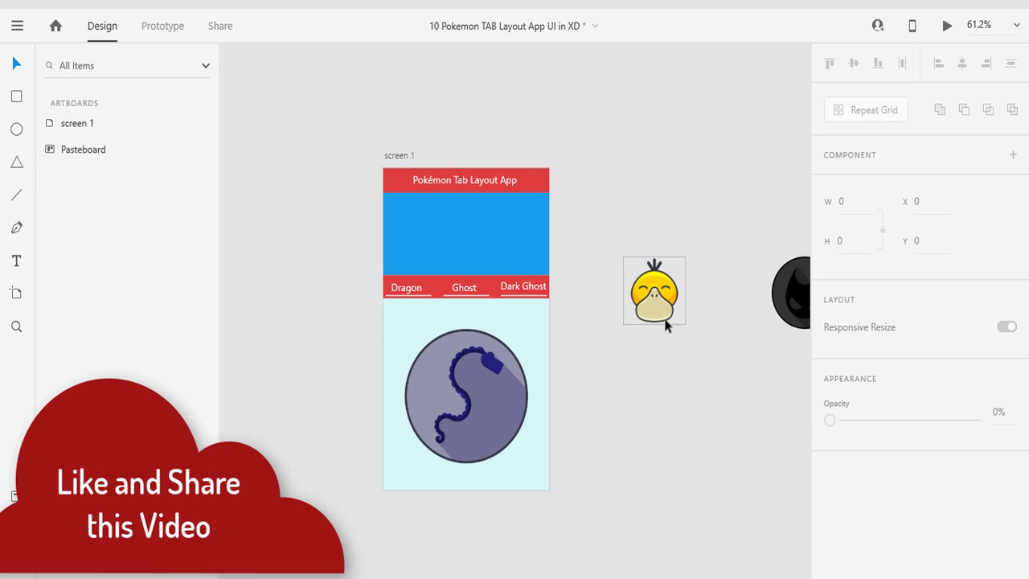
mouse_move(664, 322)
mouse_down()
mouse_move(671, 358)
mouse_move(475, 258)
mouse_move(496, 275)
mouse_move(474, 239)
mouse_up()
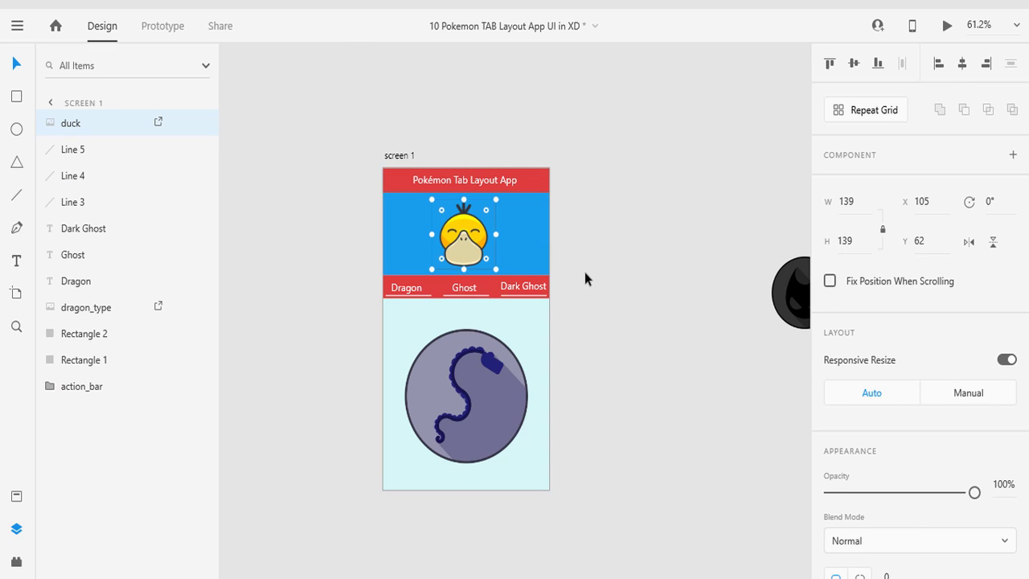
scroll(585, 271, down, 3)
mouse_move(621, 297)
mouse_down()
mouse_move(510, 289)
mouse_move(574, 312)
mouse_up()
scroll(520, 319, up, 3)
scroll(573, 312, up, 1)
scroll(550, 339, up, 1)
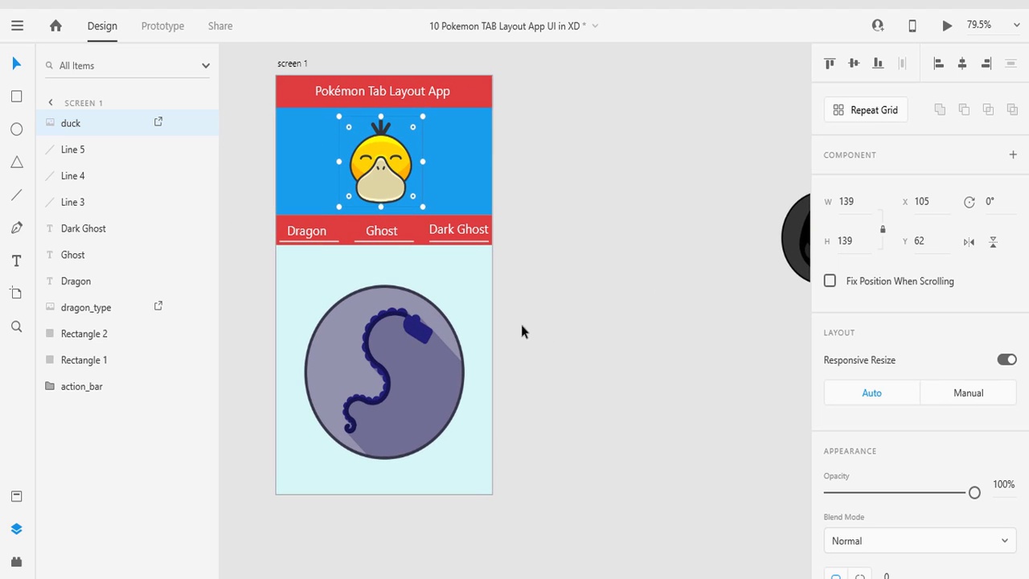
- Set the Ghost and Dark Ghost label fill to dark grey #363232
click(382, 232)
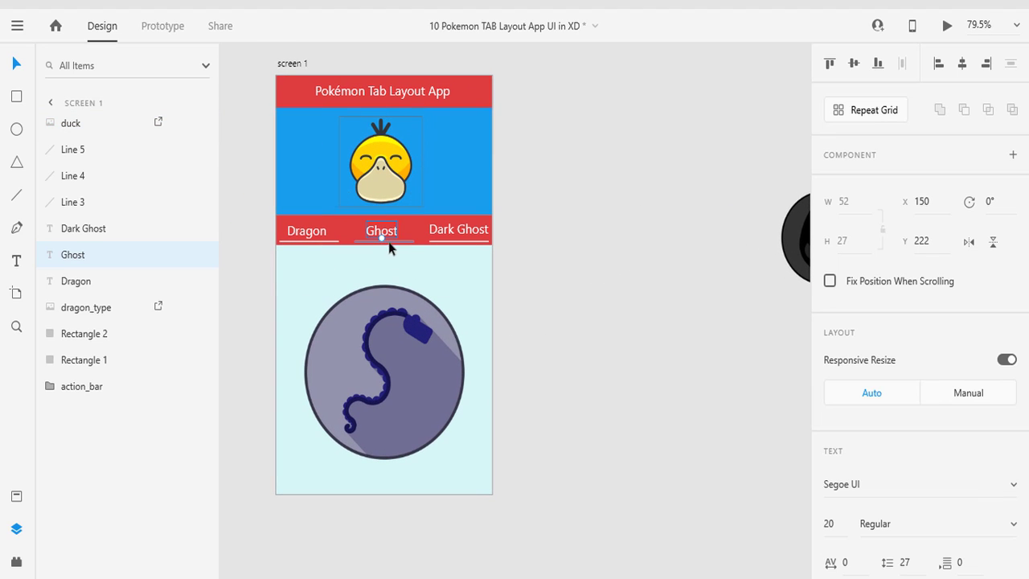
shift+click(448, 228)
scroll(858, 438, down, 2)
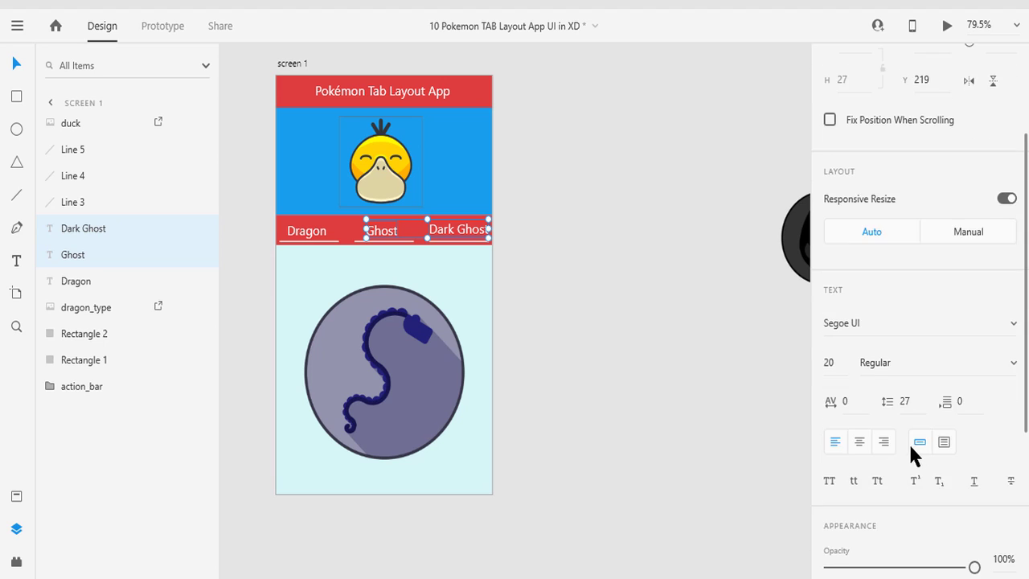
scroll(909, 442, down, 3)
click(859, 419)
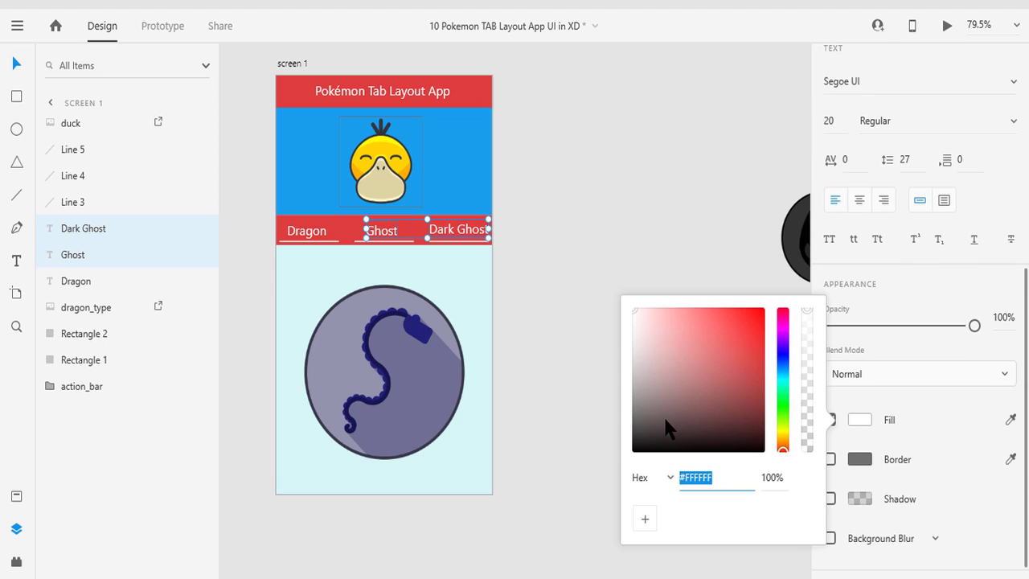
click(641, 421)
click(547, 326)
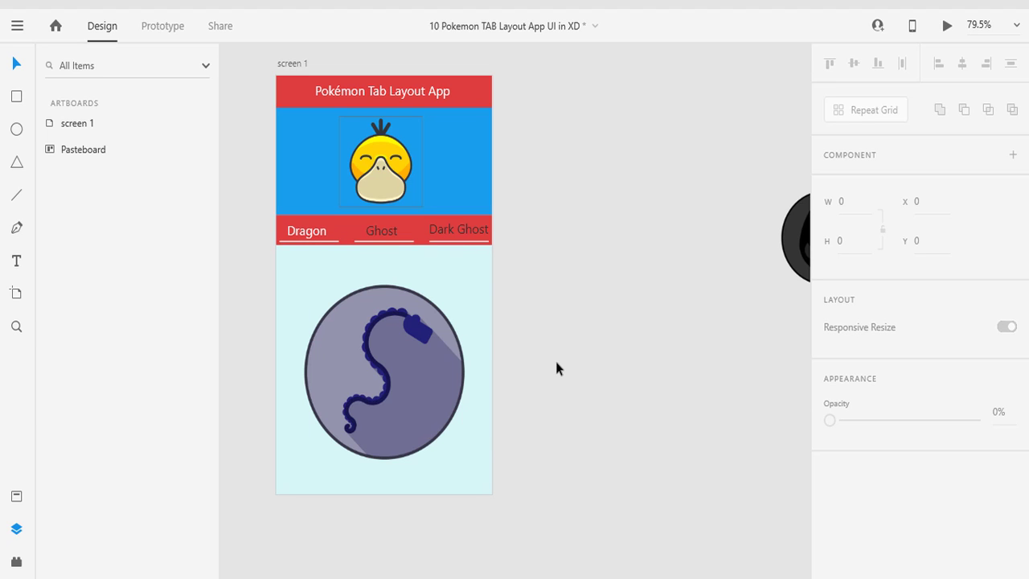
- Delete the Ghost and Dark Ghost underlines, leaving only Dragon underlined
click(328, 242)
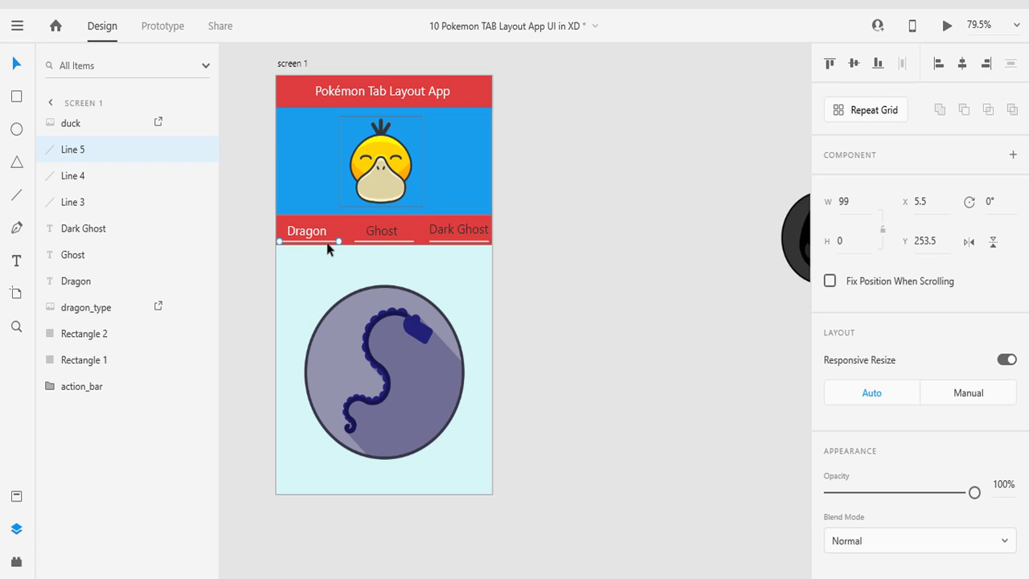
click(379, 242)
key(Delete)
click(450, 239)
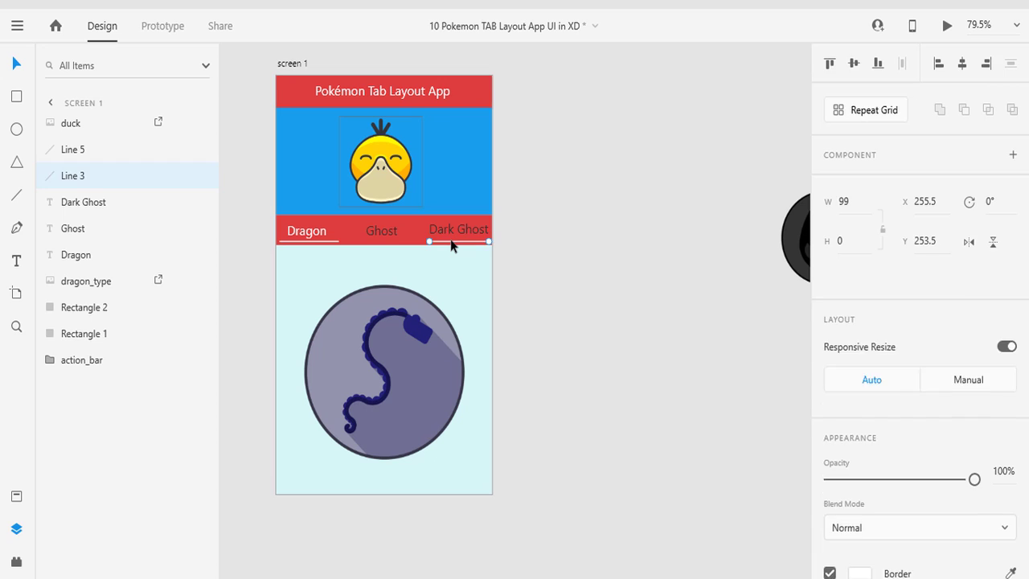
key(Delete)
scroll(578, 304, down, 2)
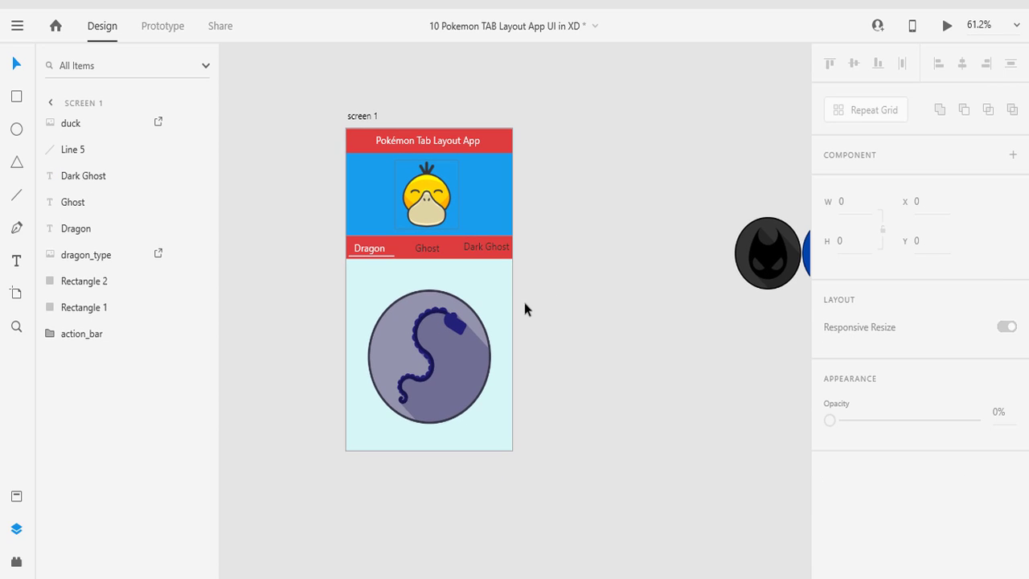
- Bring the ghost and water icons onto the pasteboard next to screen 1
scroll(634, 337, right, 1)
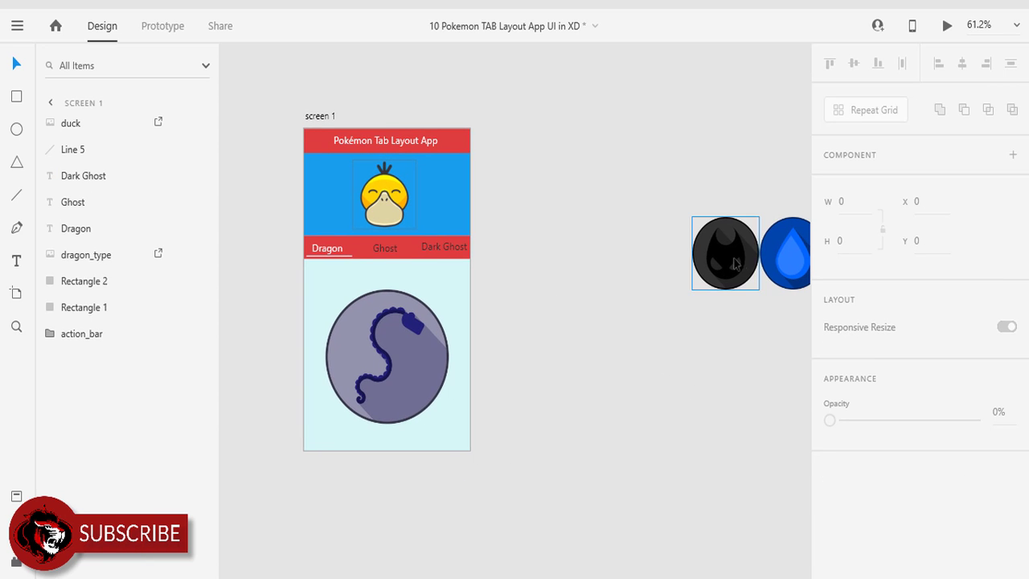
drag(725, 253, 588, 332)
click(386, 363)
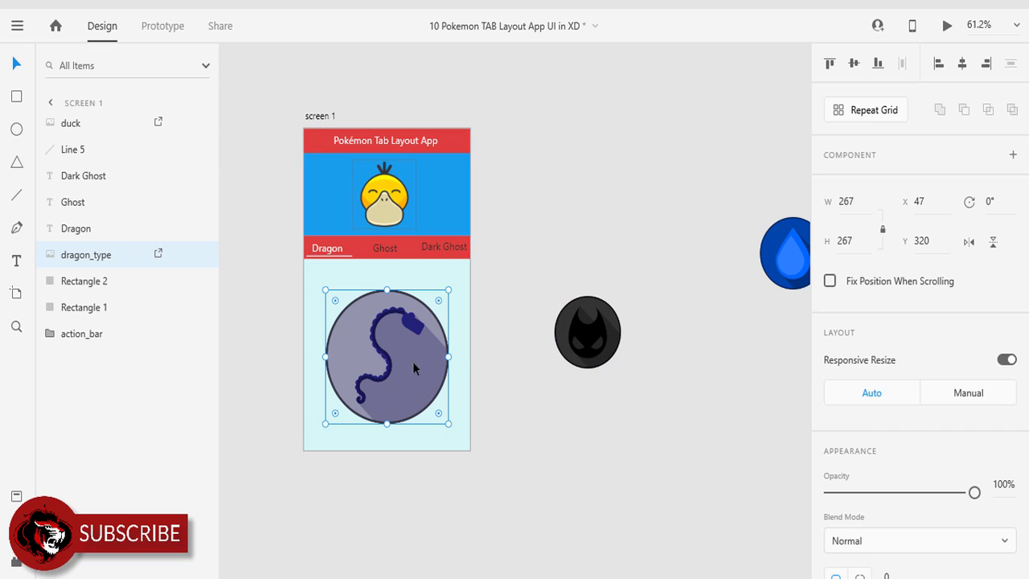
click(600, 375)
click(591, 342)
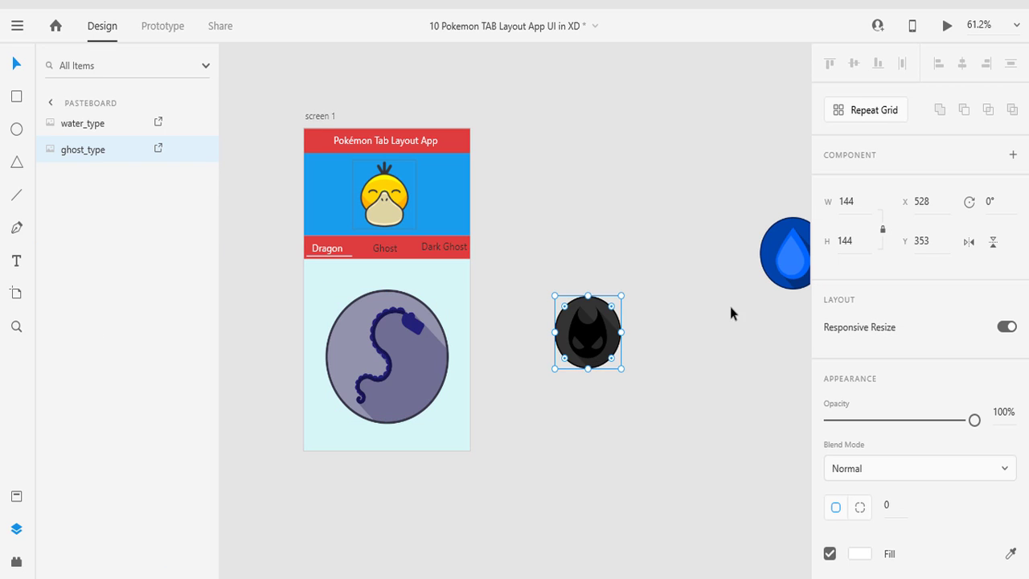
drag(784, 256, 569, 259)
- Set the dragon image width to 270
click(407, 361)
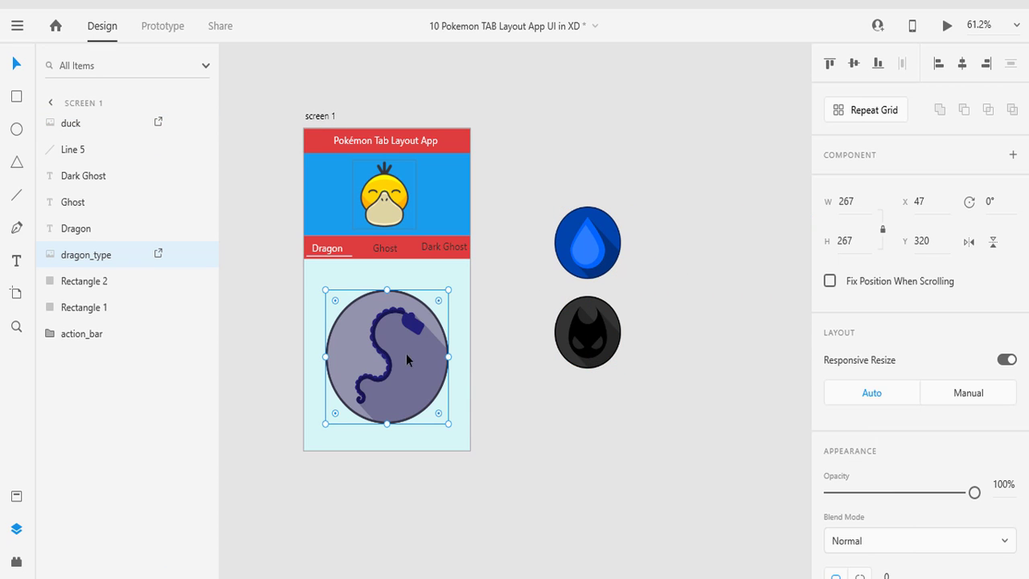
double_click(845, 201)
text(270)
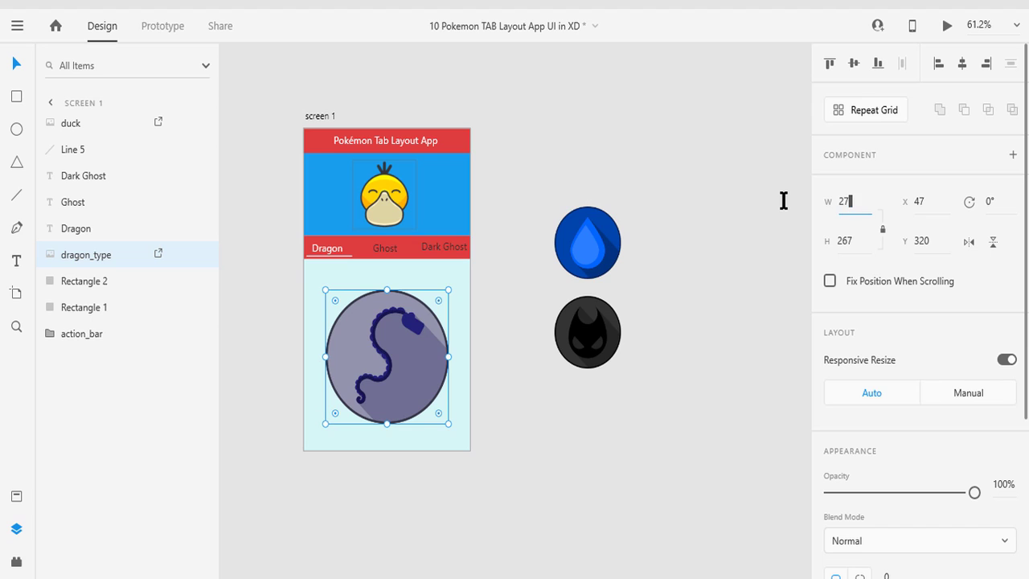
key(Return)
- Resize both the water and ghost icons to 270 wide
click(588, 242)
shift+click(591, 332)
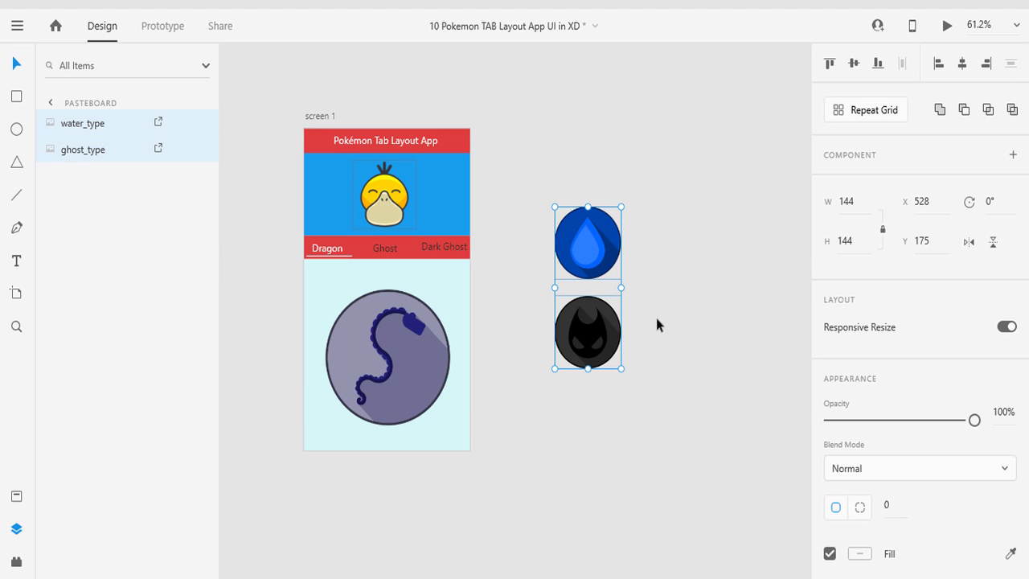
double_click(846, 201)
text(270)
key(Return)
- Stack the water icon above the ghost icon beside the artboard
click(707, 257)
drag(666, 291, 651, 193)
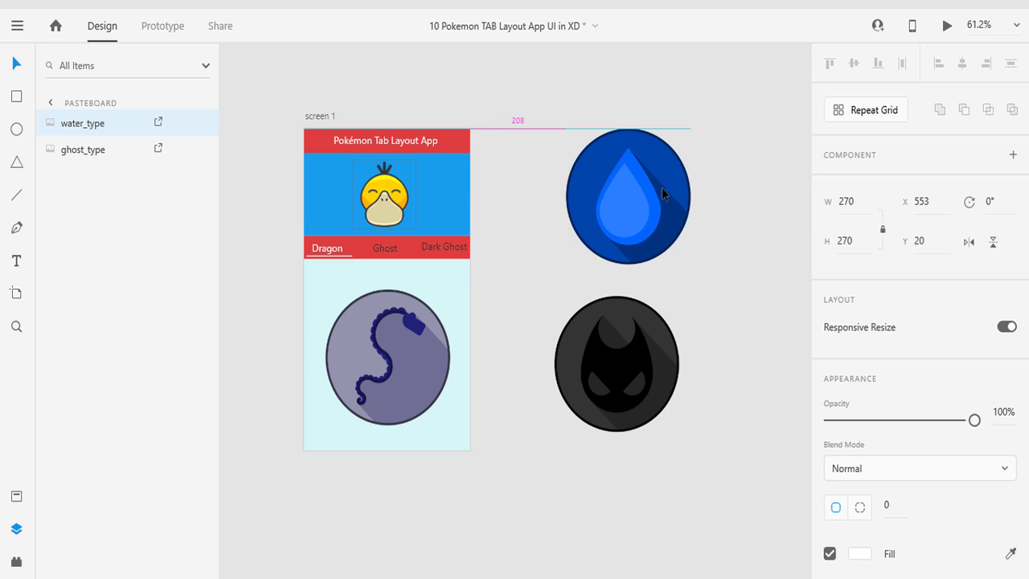
click(742, 312)
scroll(742, 312, down, 2)
drag(742, 312, 680, 301)
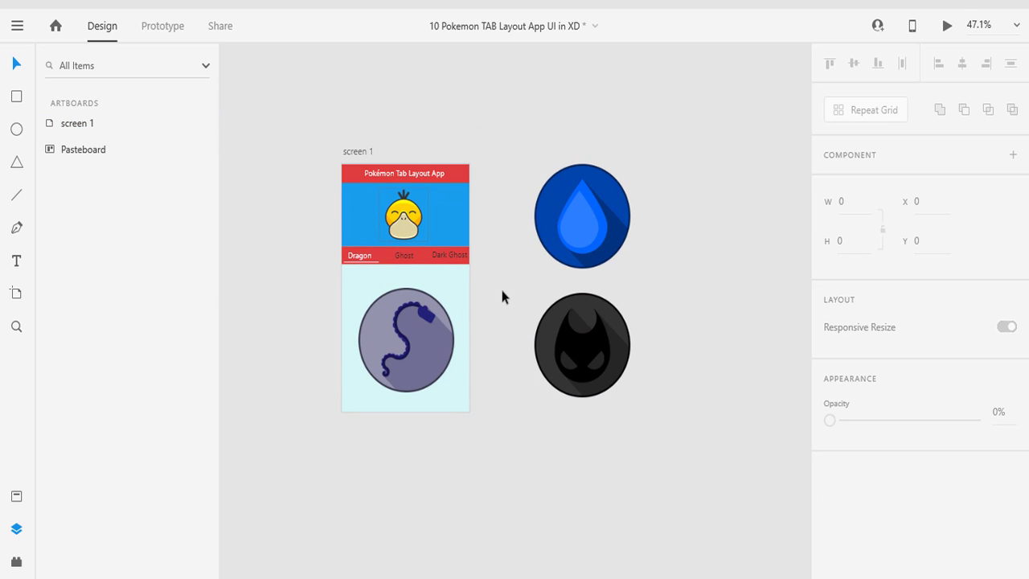
scroll(500, 289, up, 2)
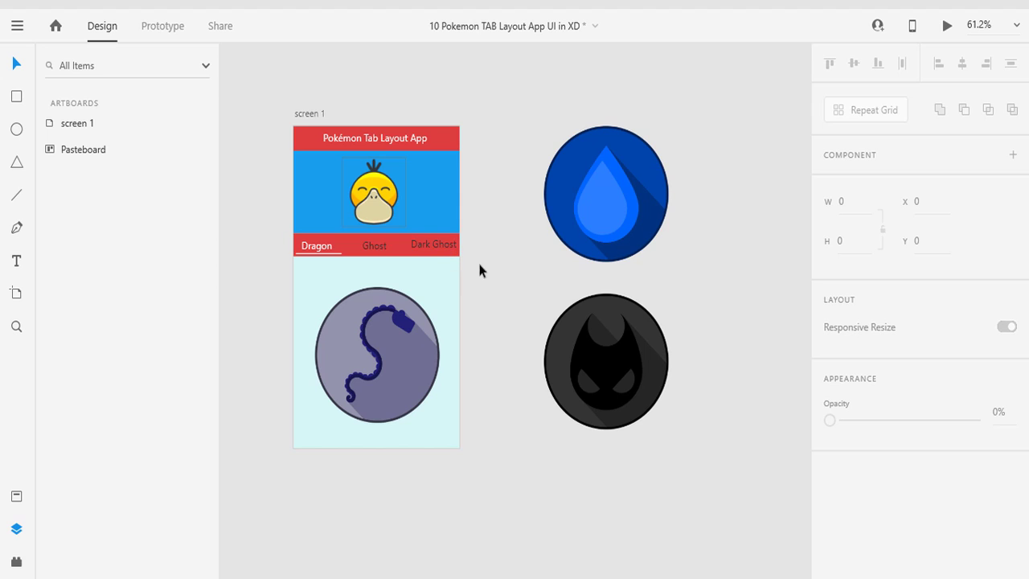